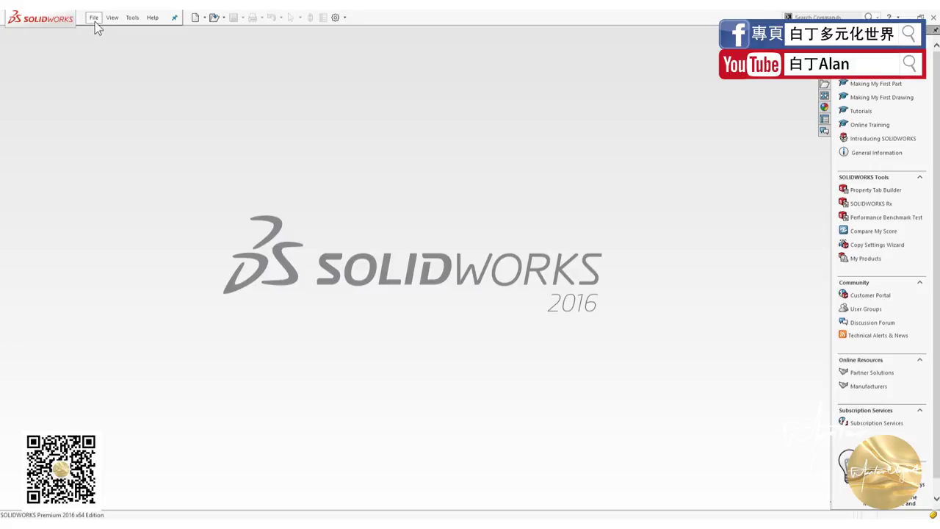
# - Start a new Part document, Part1, from File > New
pyautogui.click(94, 18)
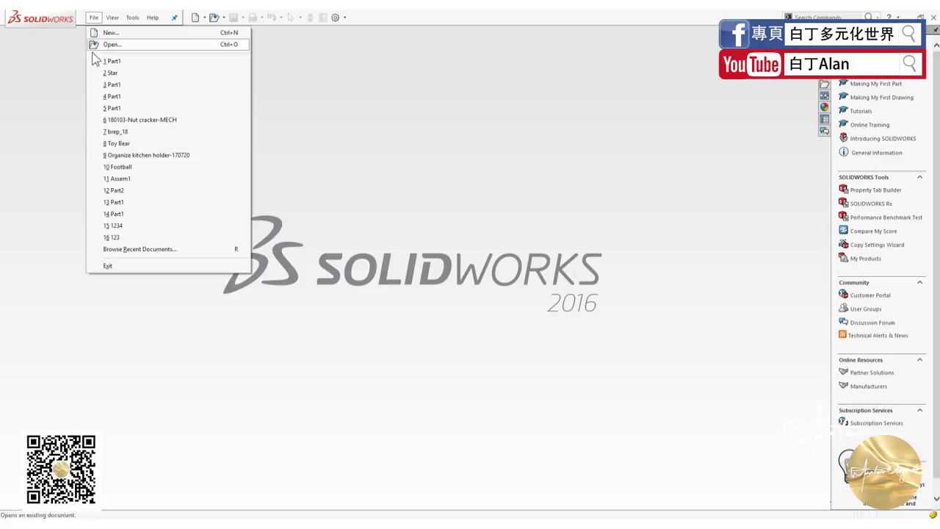
pyautogui.click(95, 33)
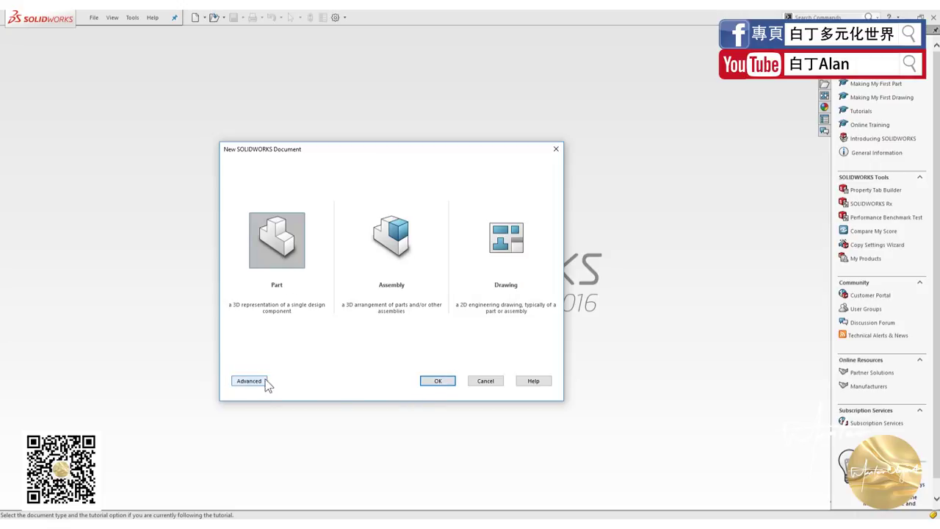
pyautogui.click(443, 382)
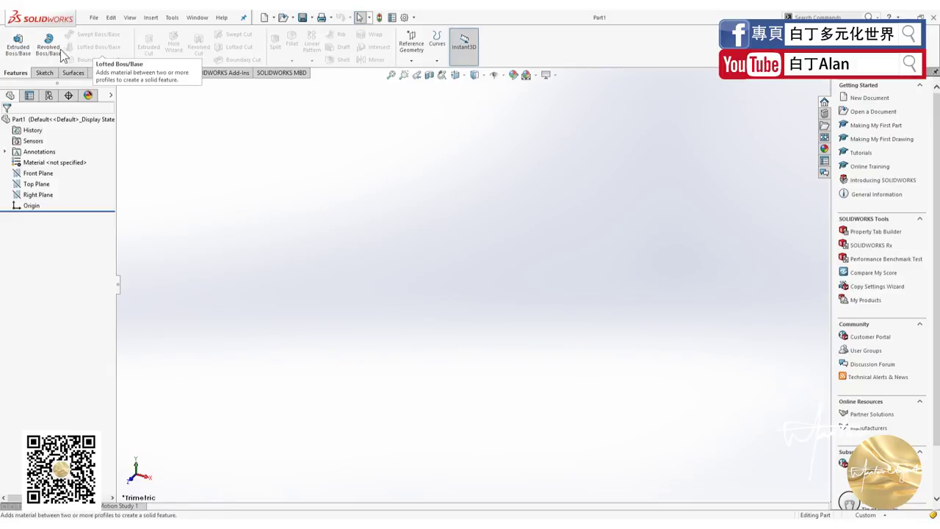
# - Sketch a corner rectangle around the origin on the Top Plane and close Sketch1
pyautogui.click(463, 59)
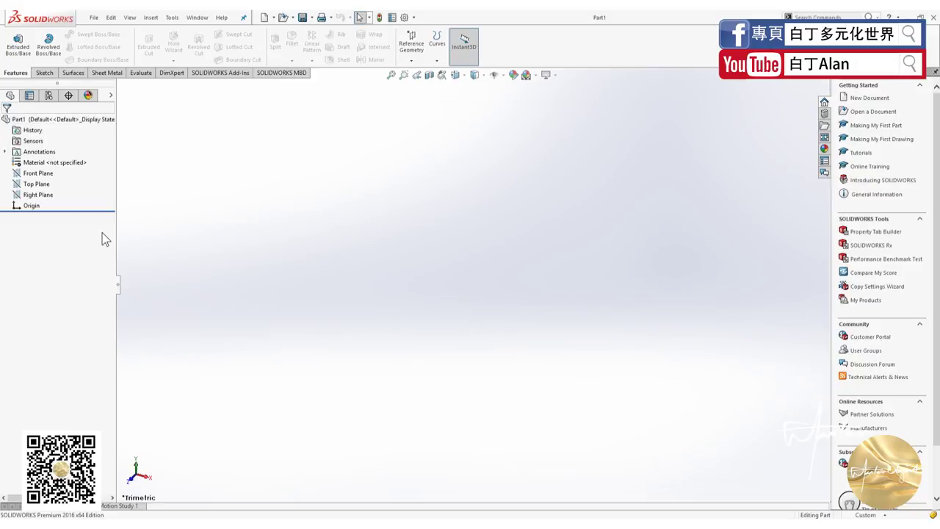
pyautogui.click(45, 72)
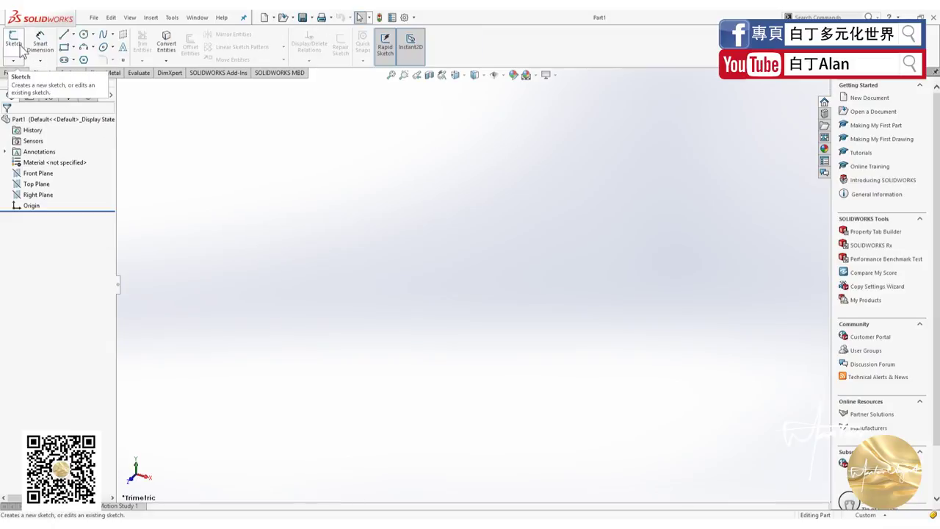
pyautogui.click(13, 43)
pyautogui.click(296, 274)
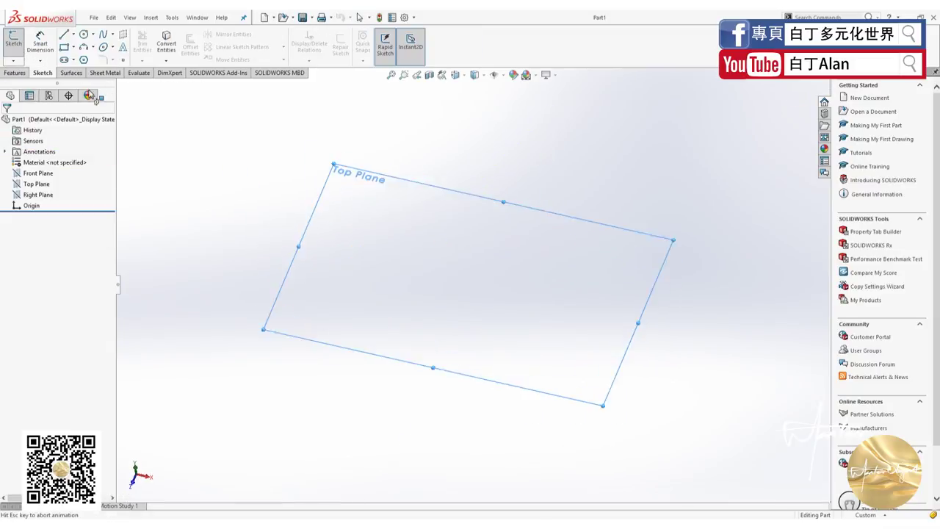
pyautogui.click(65, 46)
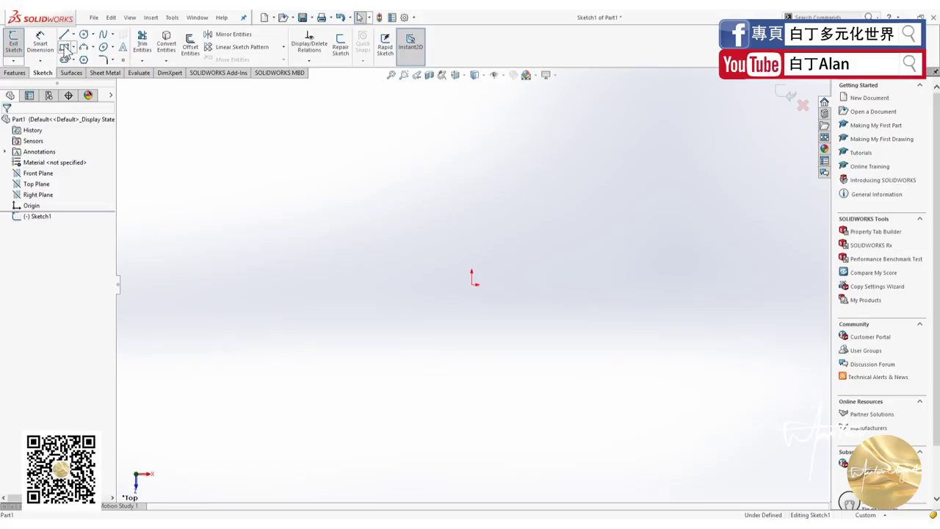
pyautogui.click(345, 202)
pyautogui.click(555, 324)
pyautogui.click(785, 94)
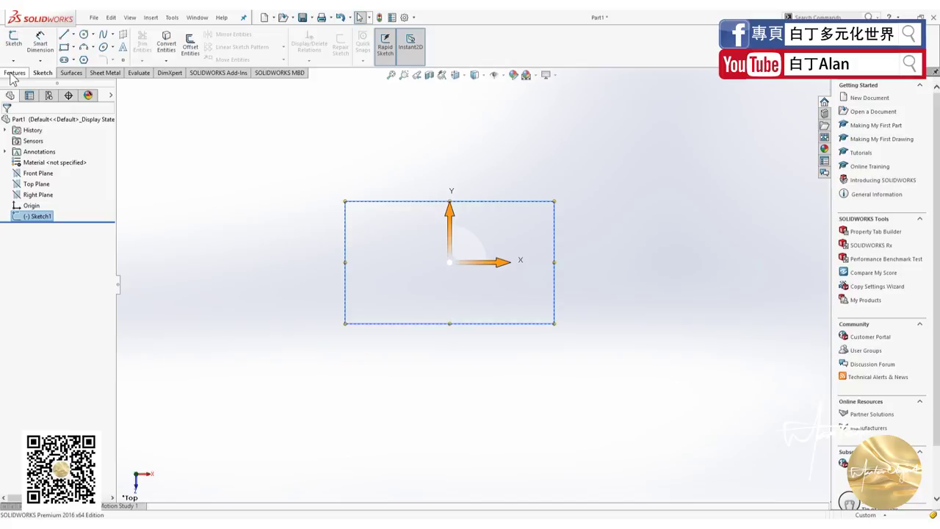
# - Edit Sketch1, drag the rectangle's left side inward to make it nearly square, and close the sketch
pyautogui.click(271, 265)
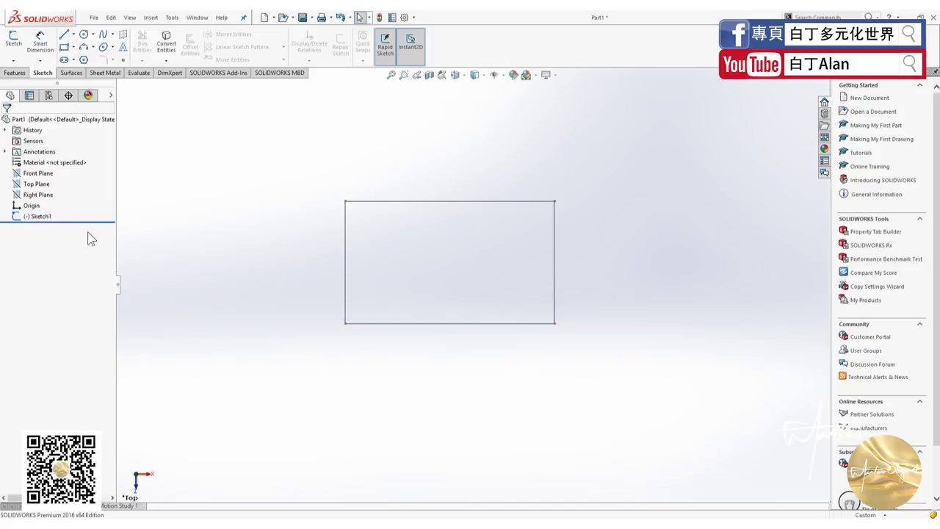
pyautogui.click(38, 216)
pyautogui.click(223, 227)
pyautogui.click(73, 73)
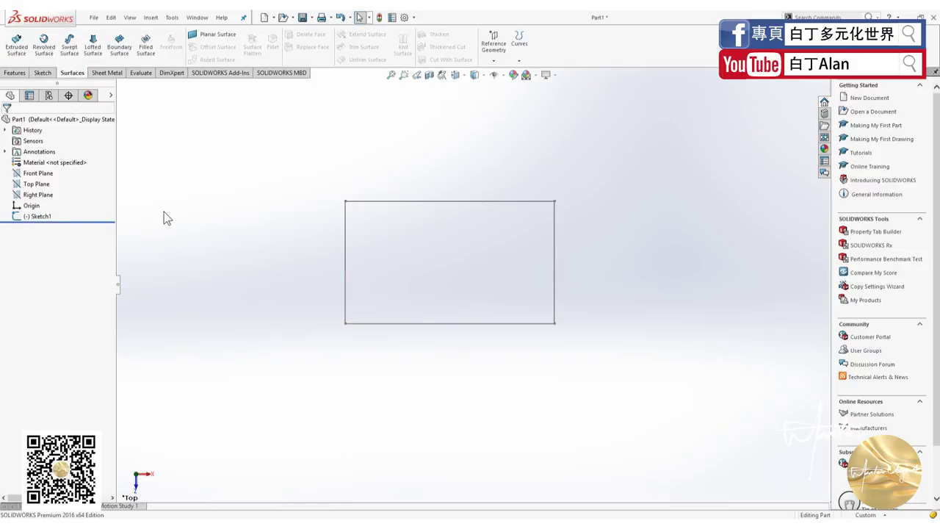
pyautogui.rightClick(37, 215)
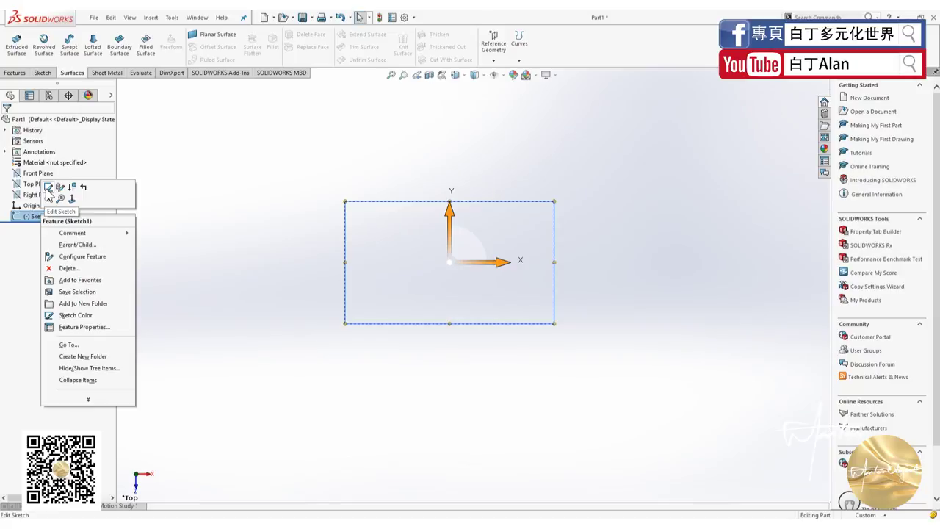
pyautogui.click(47, 188)
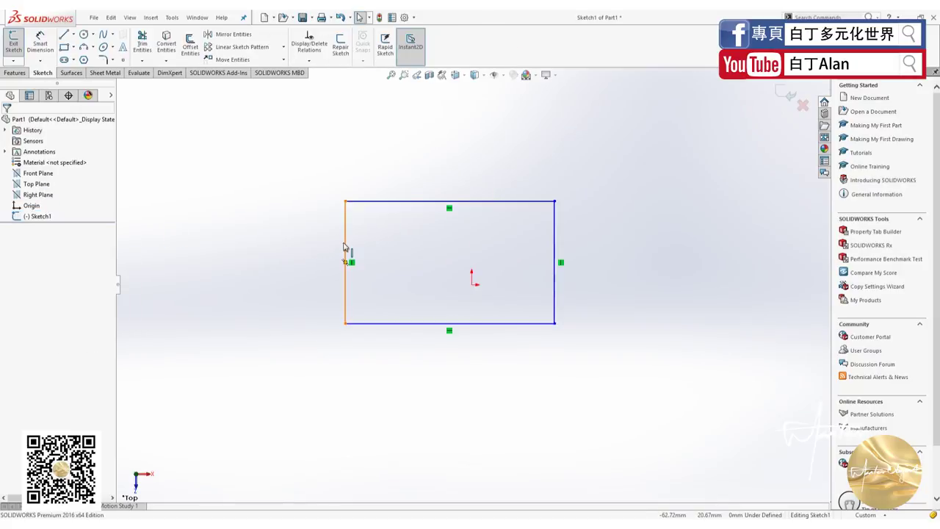
pyautogui.moveTo(344, 247); pyautogui.dragTo(426, 247)
pyautogui.click(785, 95)
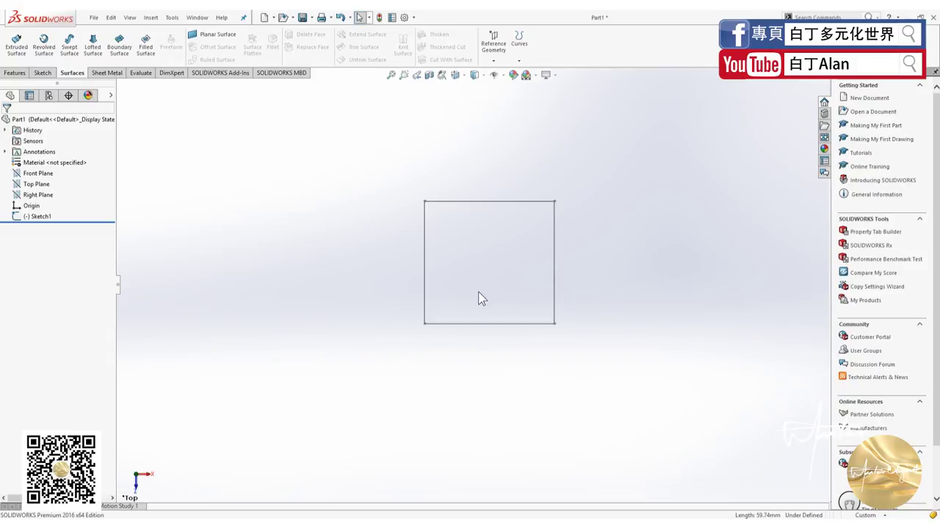
pyautogui.moveTo(399, 351)
pyautogui.mouseDown(button='middle')
pyautogui.moveTo(397, 284)
pyautogui.moveTo(513, 279)
pyautogui.mouseUp(button='middle')
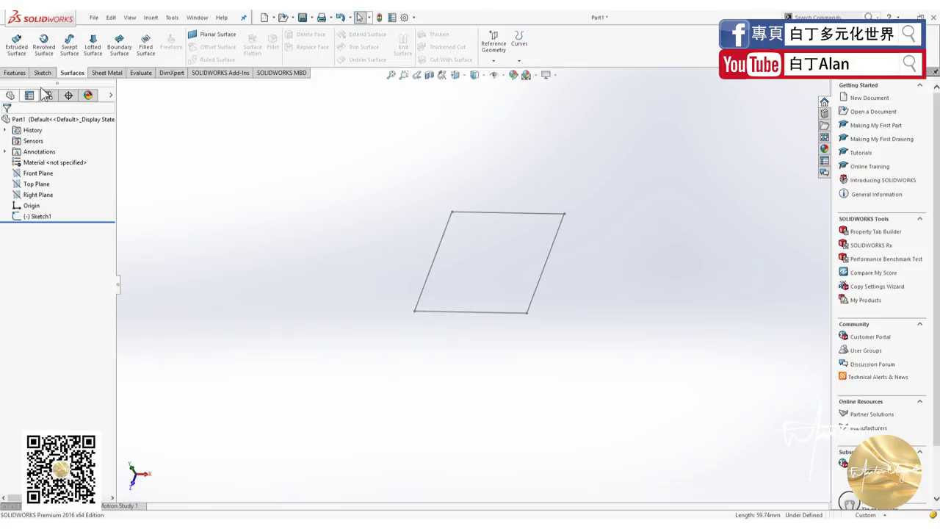
pyautogui.click(37, 216)
# - Extrude Sketch1 Blind 10 mm into Boss-Extrude1
pyautogui.click(11, 73)
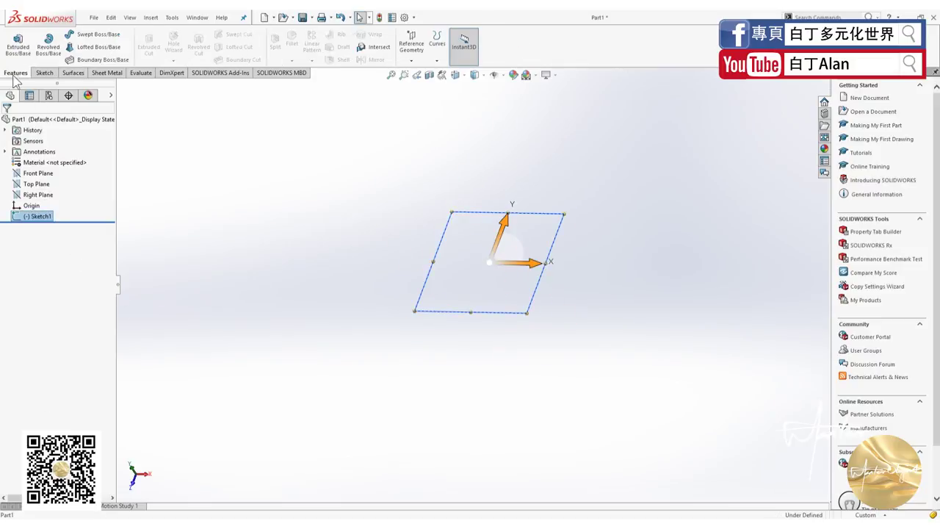
pyautogui.click(17, 55)
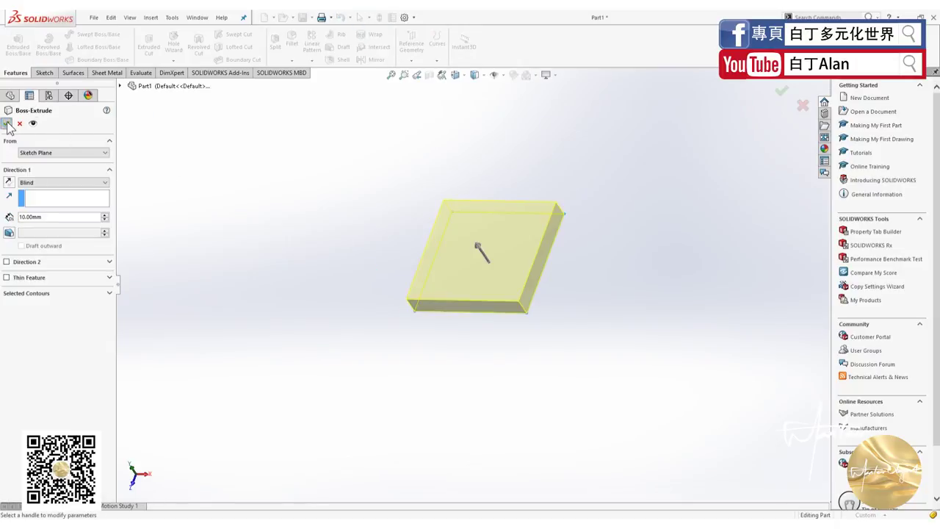
pyautogui.press('Return')
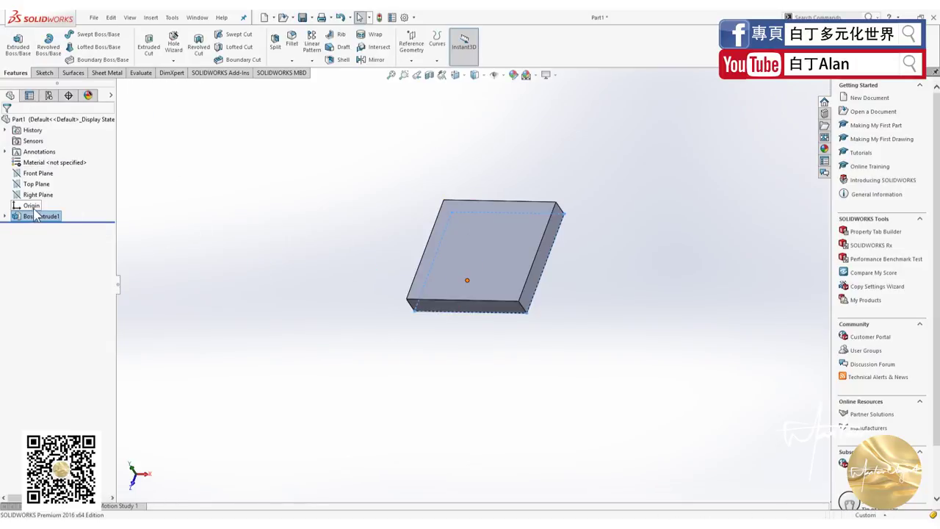
# - Expand Boss-Extrude1 and hide Sketch1 so its outline no longer shows on the plate
pyautogui.click(15, 219)
pyautogui.click(6, 216)
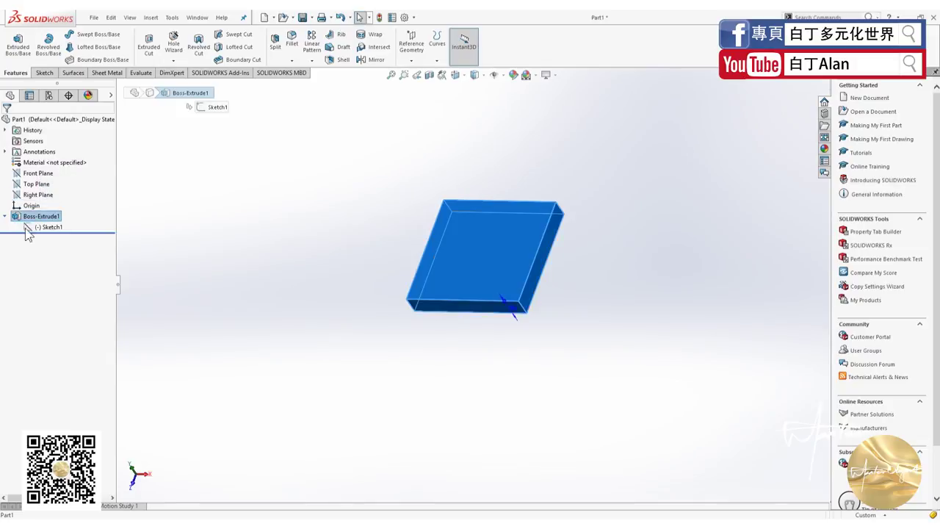
pyautogui.click(45, 228)
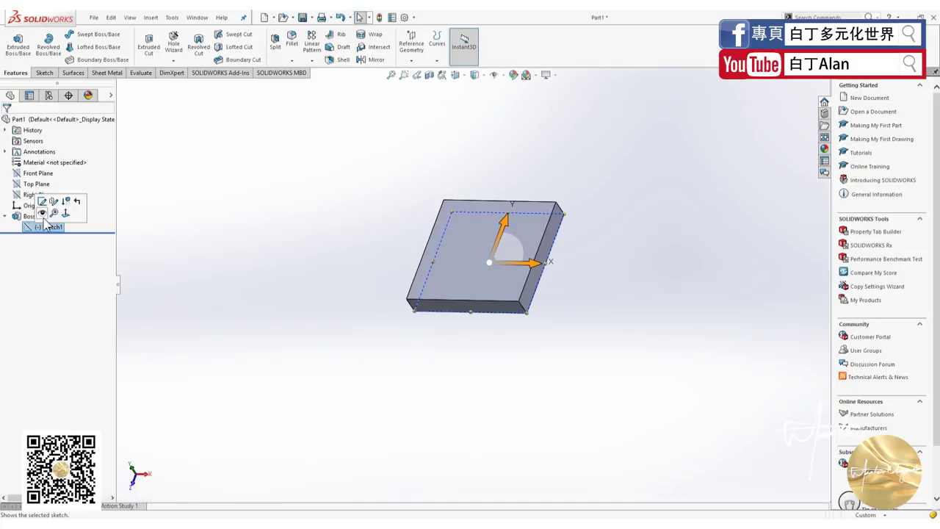
pyautogui.click(42, 217)
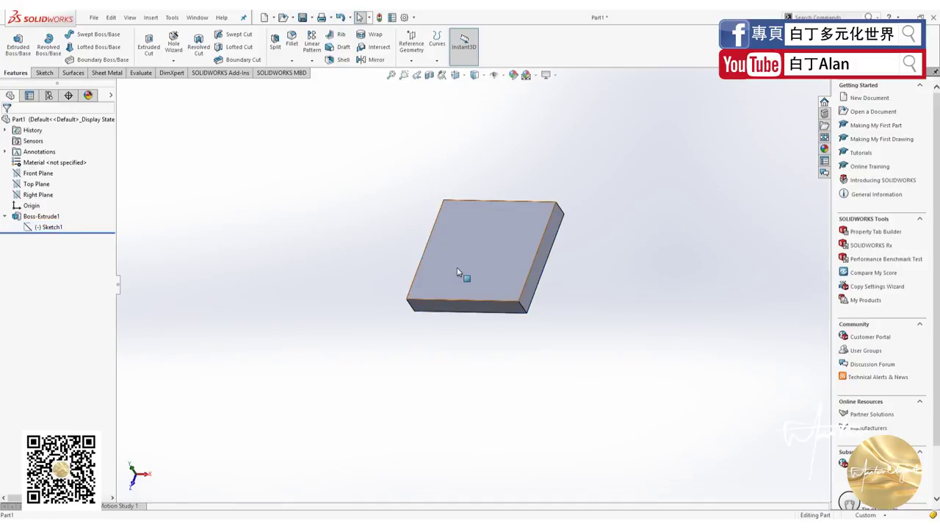
pyautogui.click(52, 227)
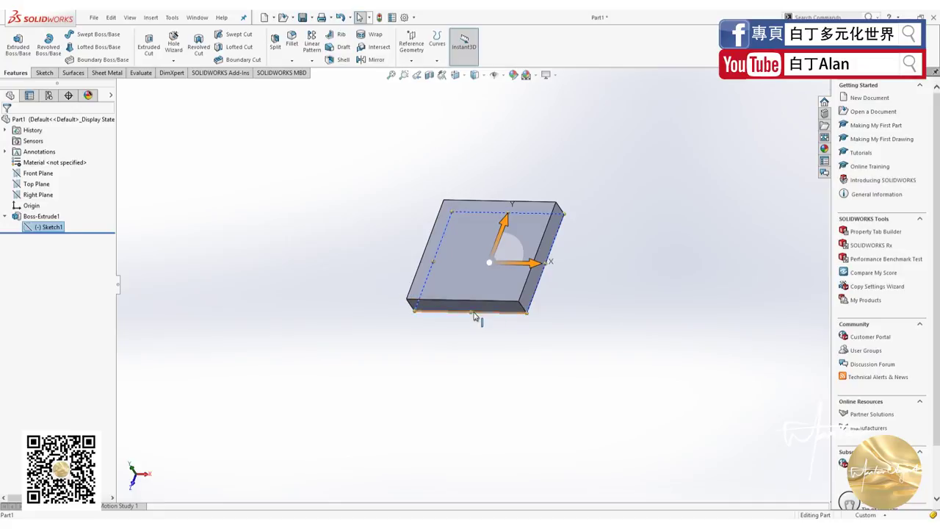
pyautogui.click(47, 229)
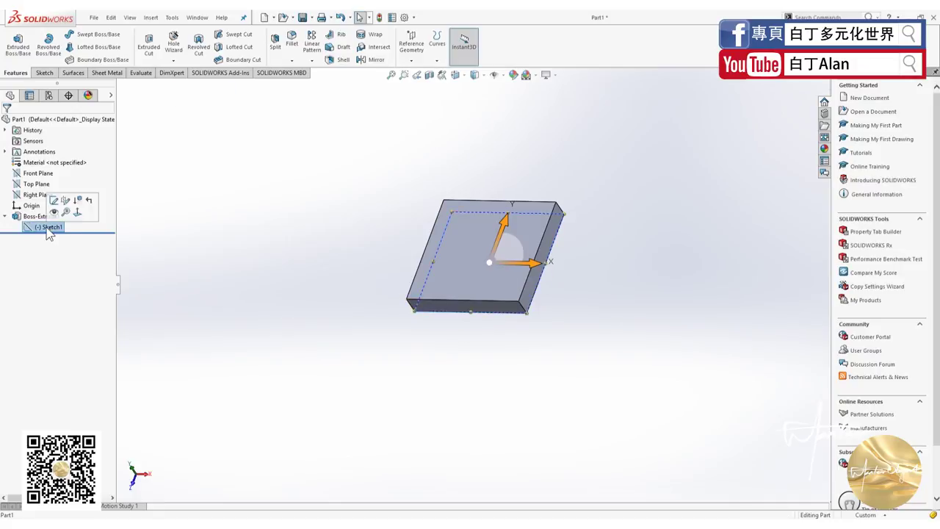
pyautogui.click(197, 283)
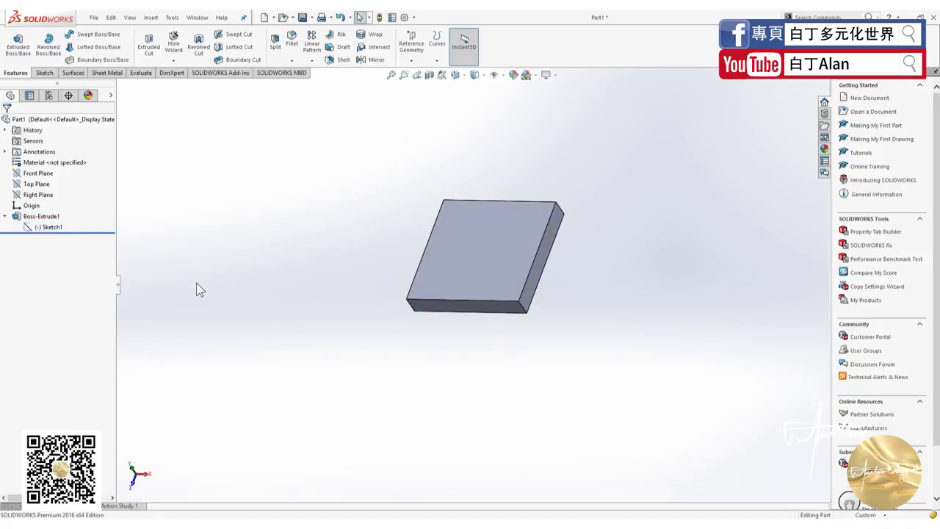
pyautogui.click(92, 18)
pyautogui.click(96, 19)
# - Save Part1 to the Desktop and close the document
pyautogui.click(95, 18)
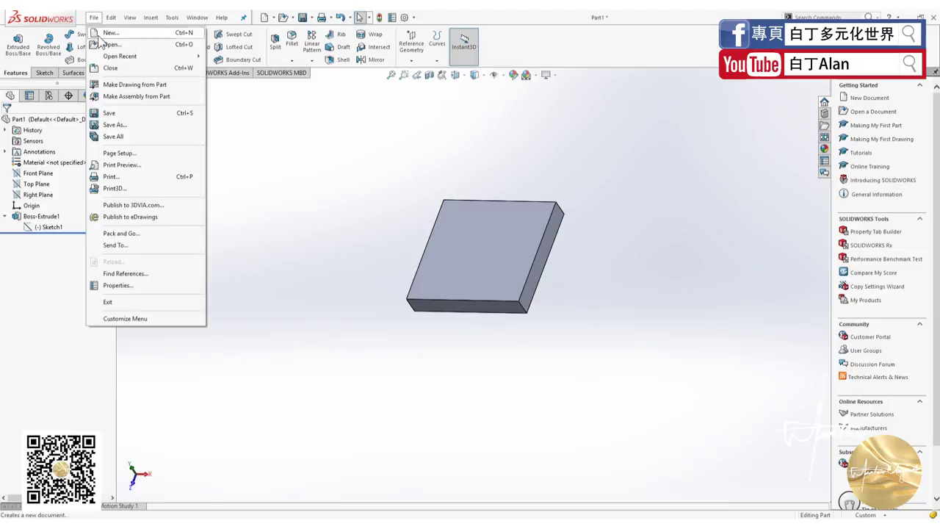
pyautogui.click(116, 125)
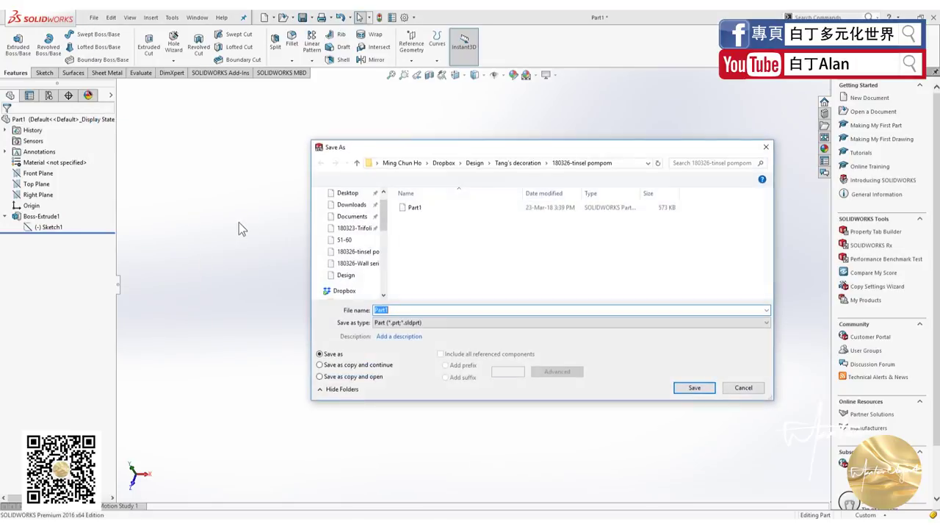
pyautogui.click(347, 212)
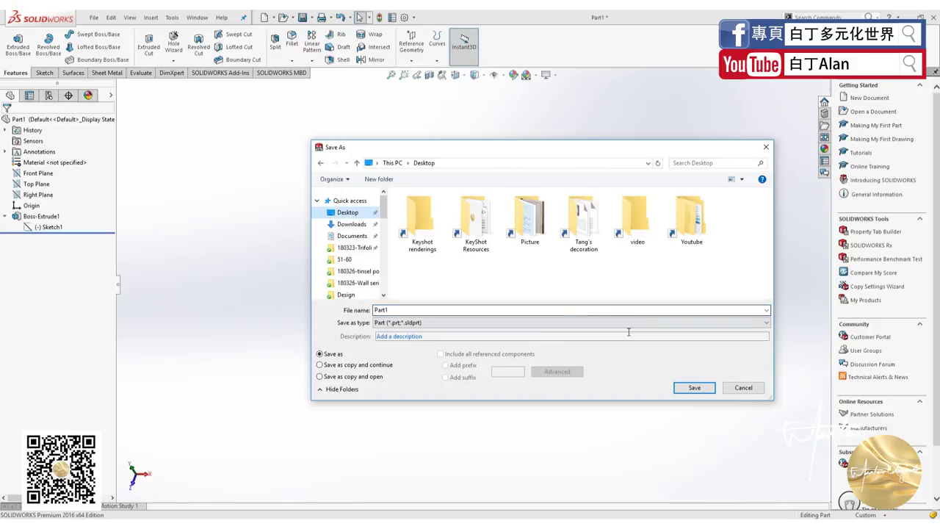
pyautogui.click(691, 389)
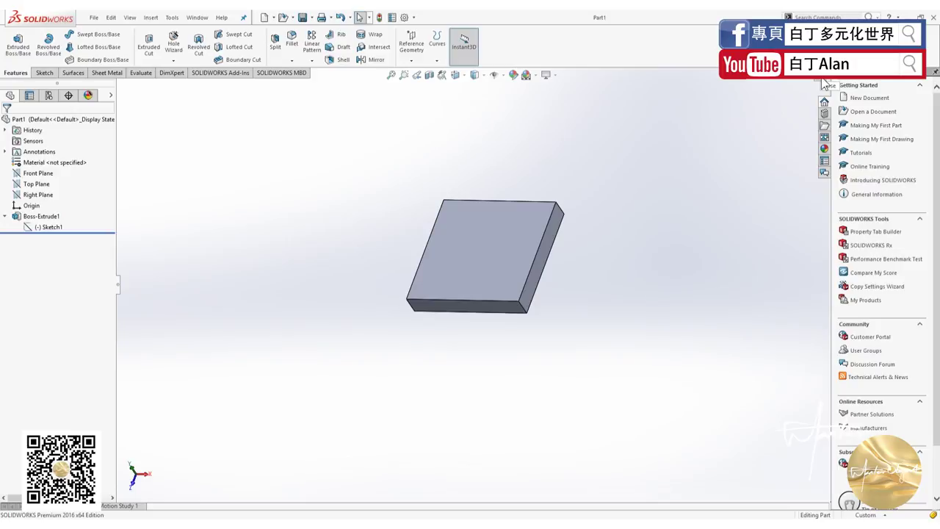
pyautogui.hotkey('ctrl', 'w')
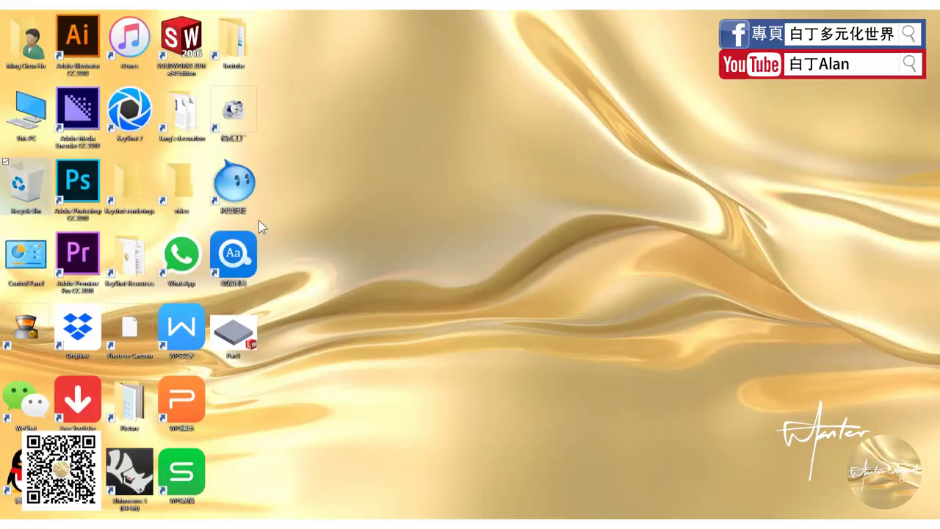
# - Create a new assembly with the Part1 plate placed as its first component
pyautogui.doubleClick(233, 336)
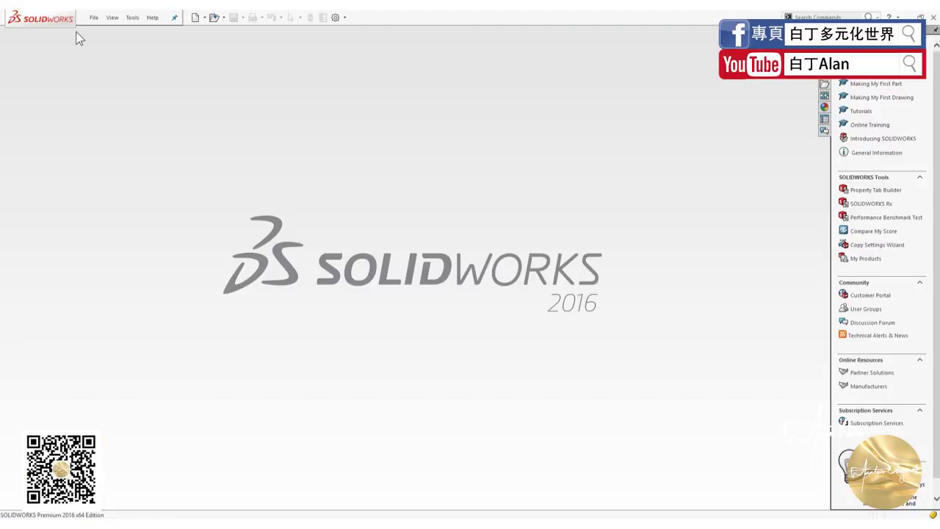
pyautogui.click(93, 17)
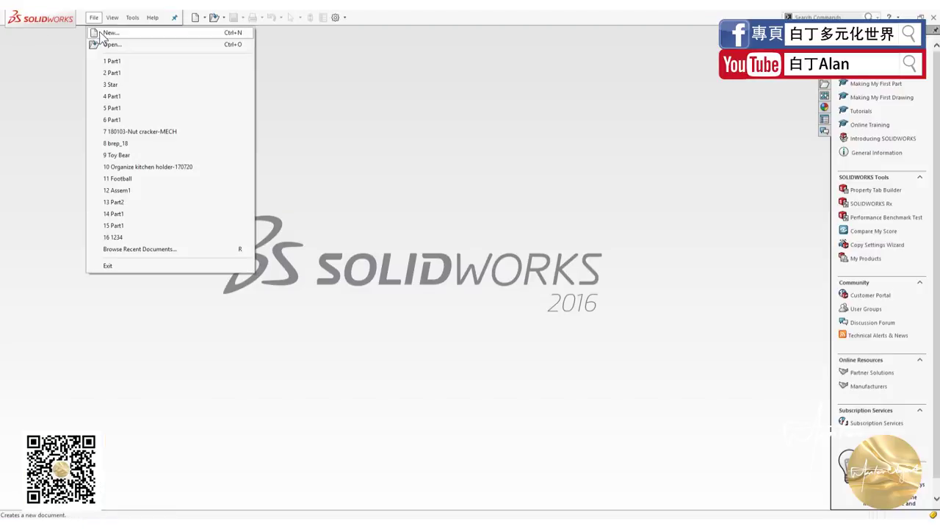
pyautogui.click(99, 31)
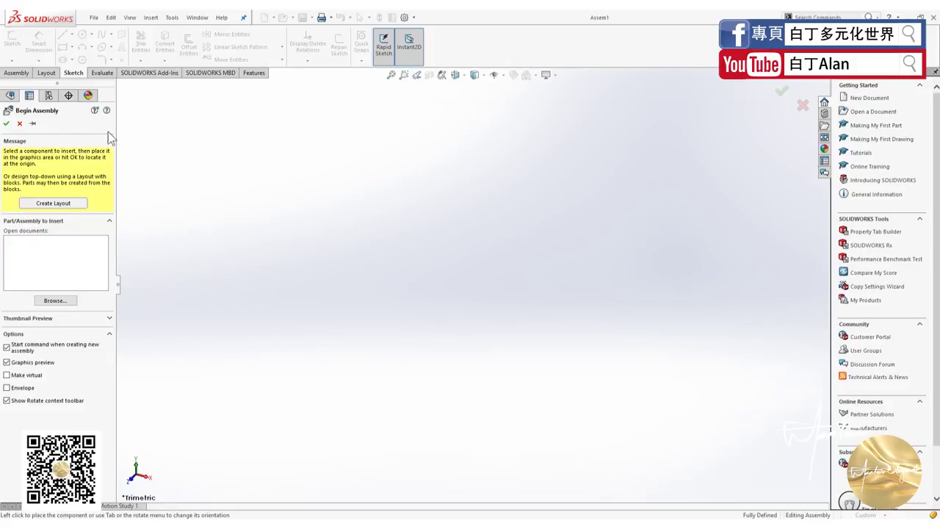
pyautogui.click(20, 123)
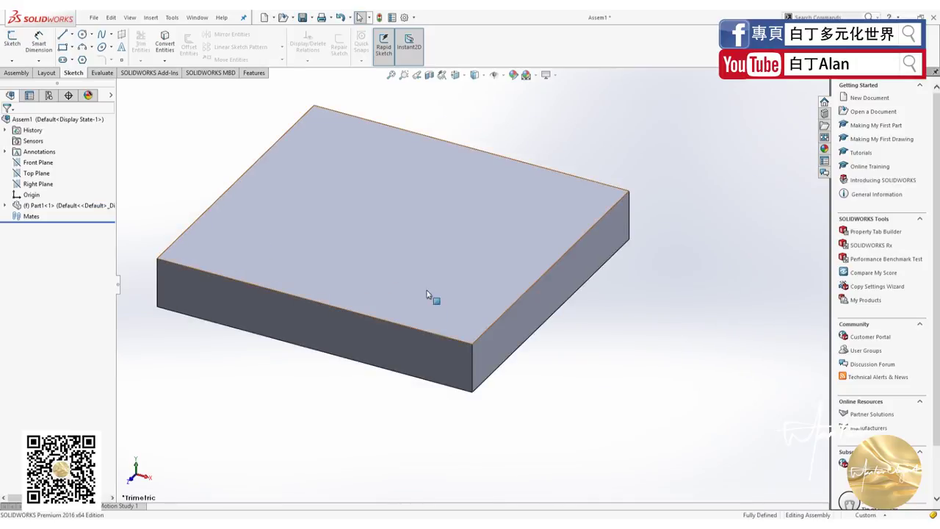
# - Drag in a second Part1 plate and select its thin side face to begin a mate
pyautogui.moveTo(443, 273)
pyautogui.mouseDown(button='middle')
pyautogui.moveTo(577, 326)
pyautogui.moveTo(394, 329)
pyautogui.mouseUp(button='middle')
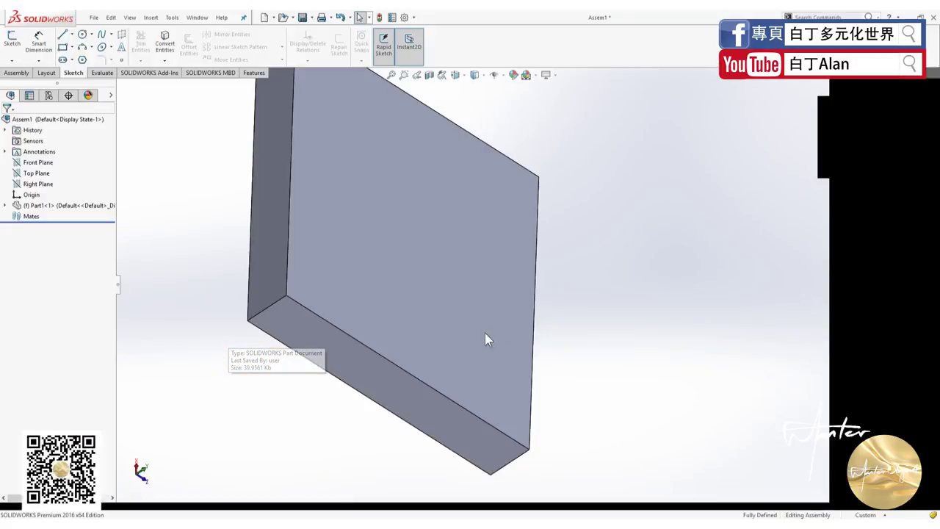
pyautogui.moveTo(230, 331); pyautogui.dragTo(574, 282)
pyautogui.moveTo(468, 271)
pyautogui.mouseDown(button='middle')
pyautogui.moveTo(345, 269)
pyautogui.moveTo(430, 263)
pyautogui.mouseUp(button='middle')
pyautogui.click(488, 275)
pyautogui.moveTo(688, 337)
pyautogui.mouseDown(button='middle')
pyautogui.moveTo(610, 162)
pyautogui.moveTo(664, 283)
pyautogui.mouseUp(button='middle')
pyautogui.click(664, 282)
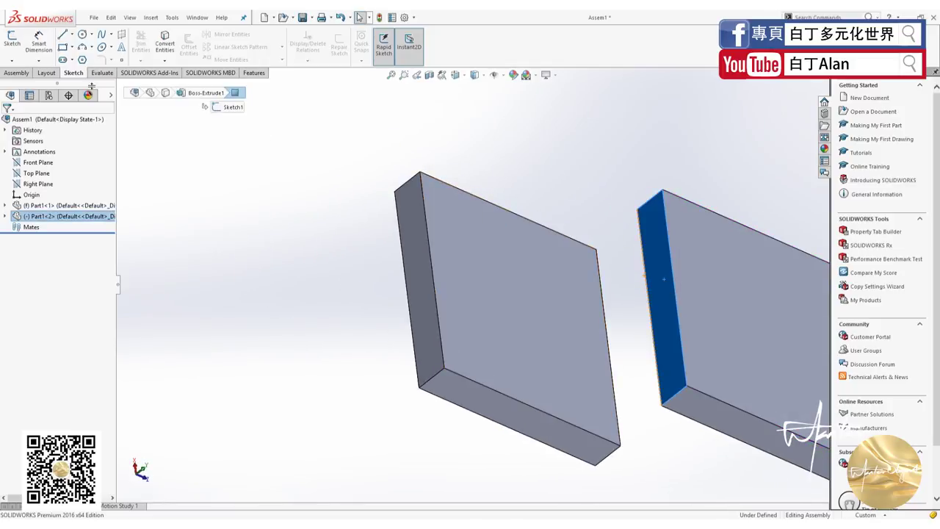
pyautogui.click(16, 73)
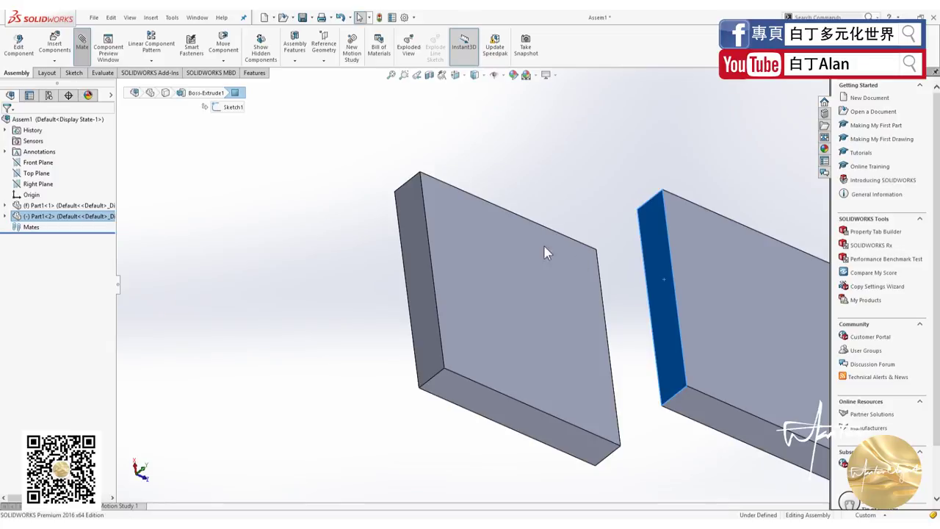
pyautogui.moveTo(546, 251); pyautogui.dragTo(592, 286, button='middle')
# - Add coincident mates between the plates' side faces and between their top faces
pyautogui.click(611, 289)
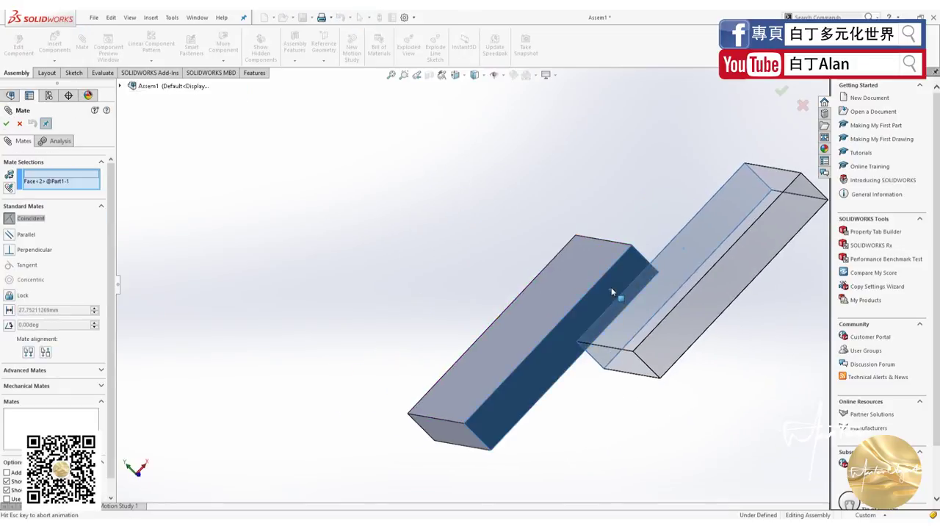
pyautogui.click(6, 123)
pyautogui.moveTo(321, 229); pyautogui.dragTo(365, 232, button='middle')
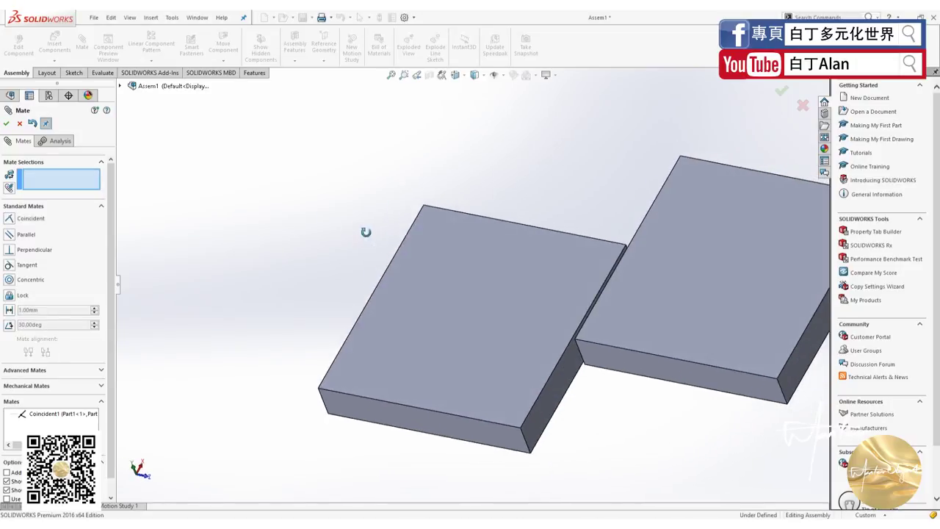
pyautogui.click(523, 303)
pyautogui.click(763, 289)
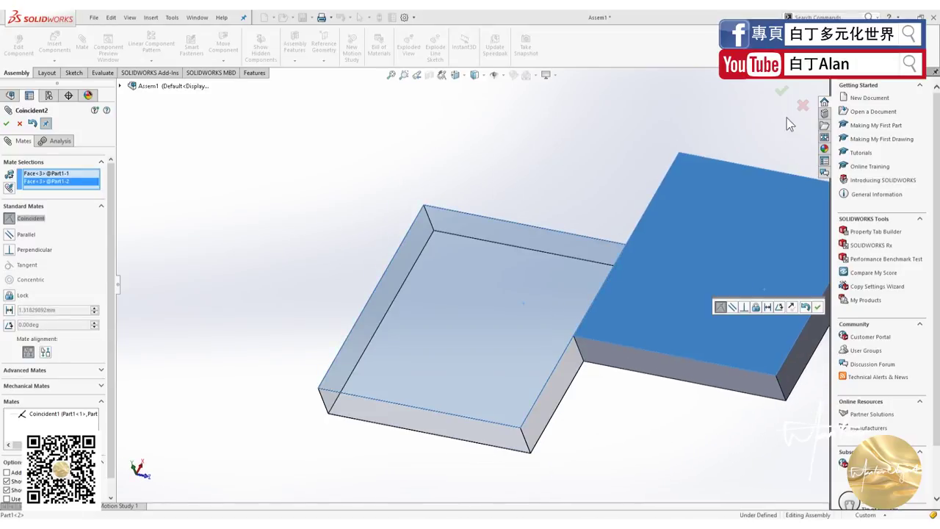
pyautogui.click(780, 92)
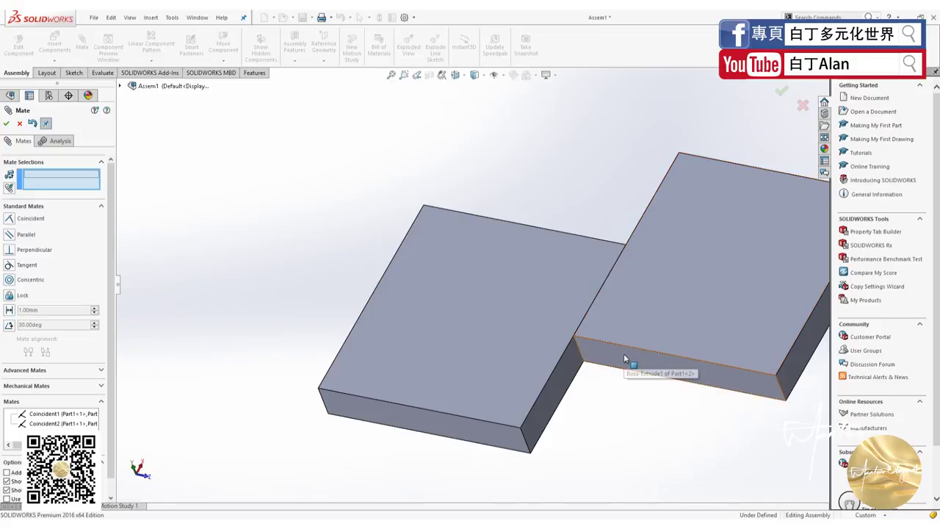
# - Align the plates' front faces with a coincident mate and finish mating them flush
pyautogui.click(624, 353)
pyautogui.click(503, 427)
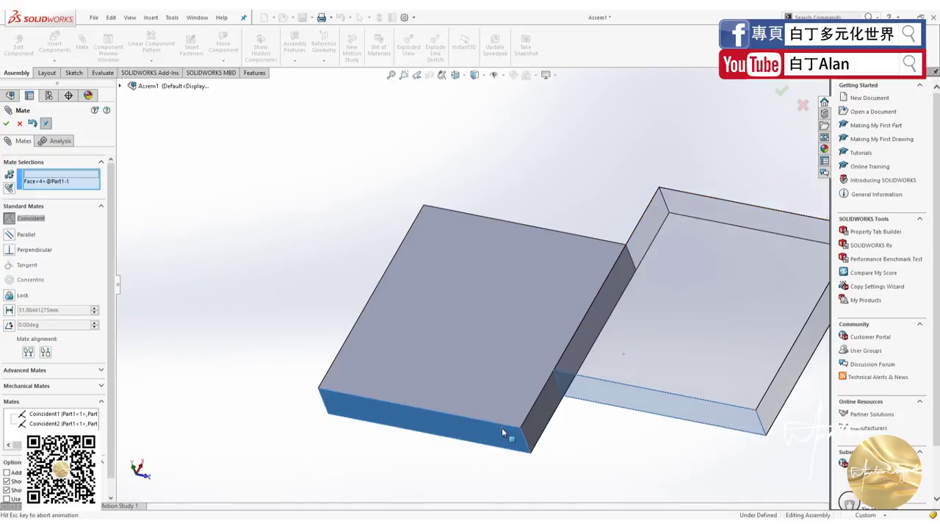
pyautogui.click(780, 91)
pyautogui.moveTo(493, 262)
pyautogui.mouseDown(button='middle')
pyautogui.moveTo(569, 198)
pyautogui.moveTo(571, 346)
pyautogui.mouseUp(button='middle')
pyautogui.click(566, 347)
pyautogui.click(630, 326)
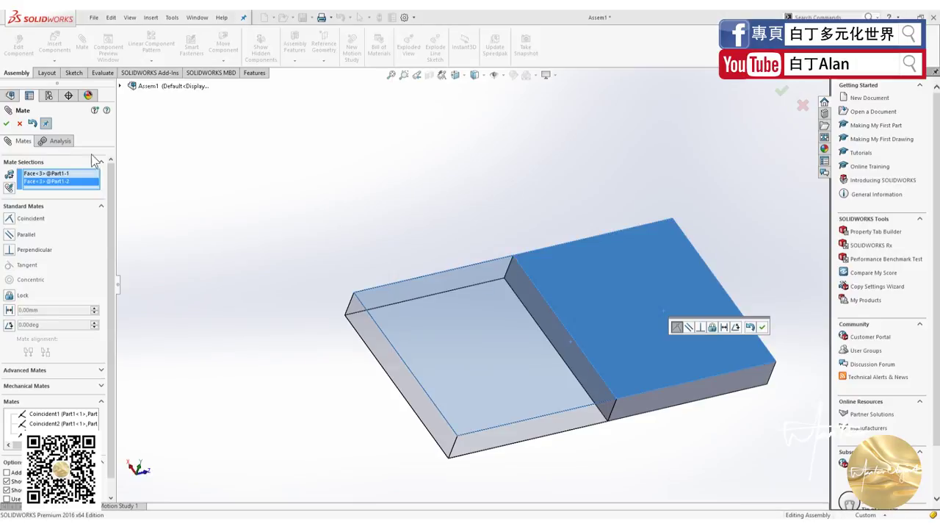
pyautogui.click(7, 123)
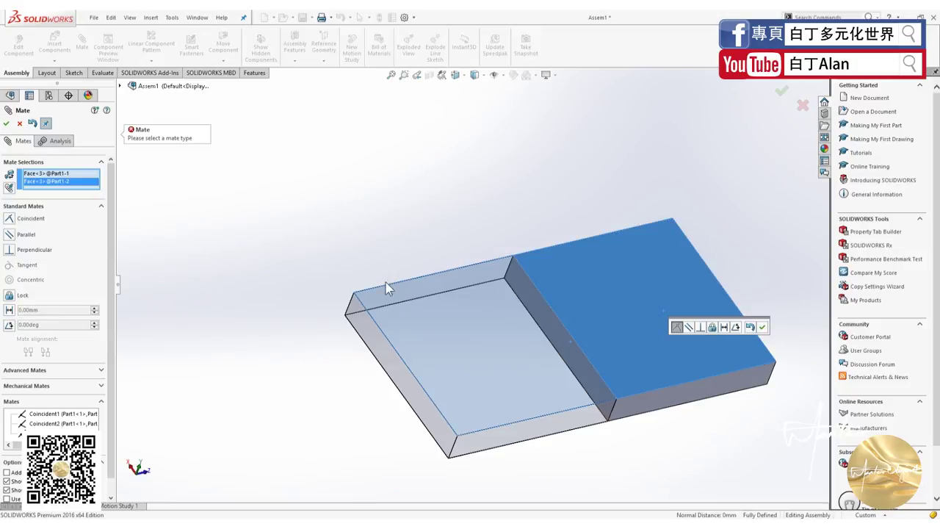
pyautogui.click(7, 123)
# - Save the joined plates as Assem1 in the Desktop folder with Save As
pyautogui.moveTo(296, 237); pyautogui.dragTo(431, 273, button='middle')
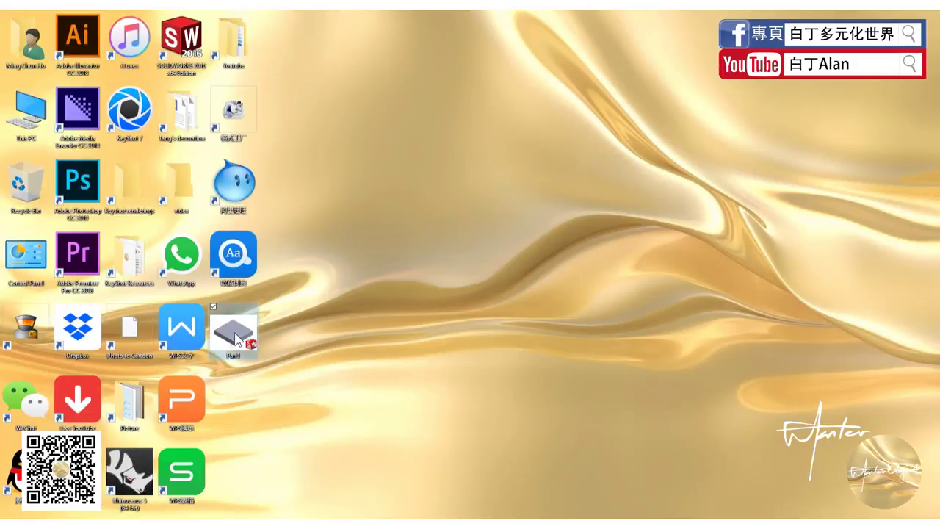
pyautogui.moveTo(233, 334)
pyautogui.mouseDown()
pyautogui.moveTo(272, 181)
pyautogui.moveTo(179, 191)
pyautogui.mouseUp()
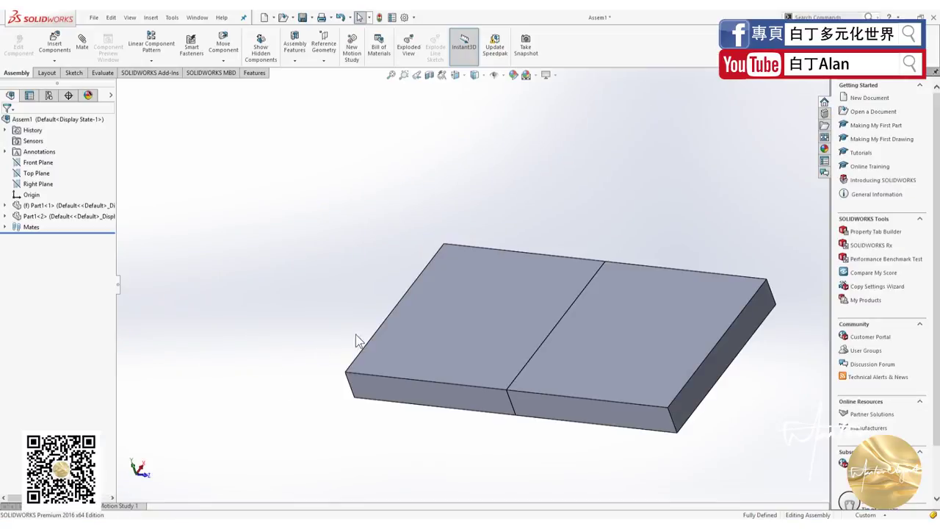
pyautogui.click(93, 17)
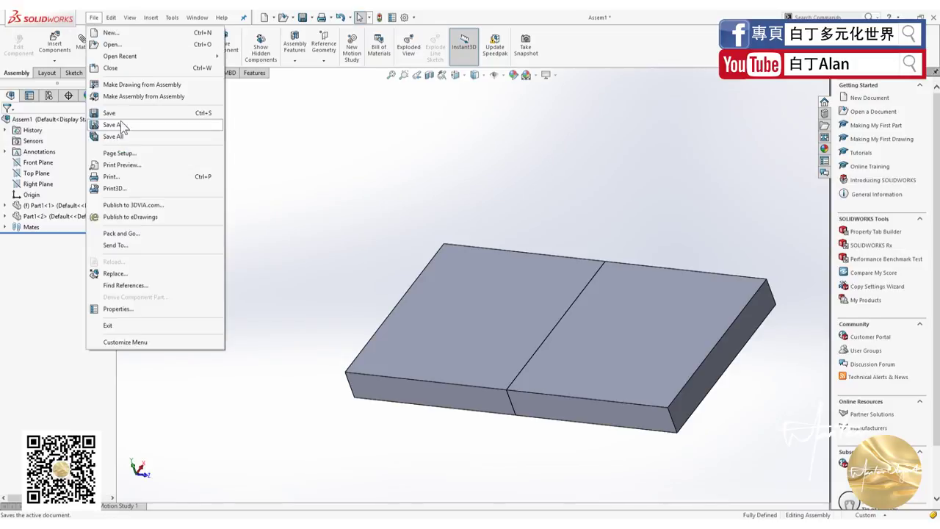
pyautogui.click(122, 125)
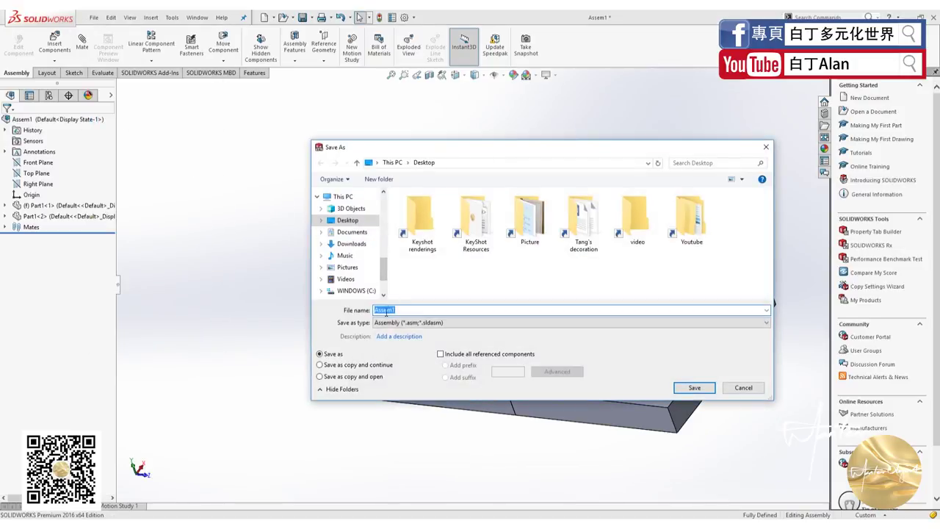
pyautogui.click(694, 388)
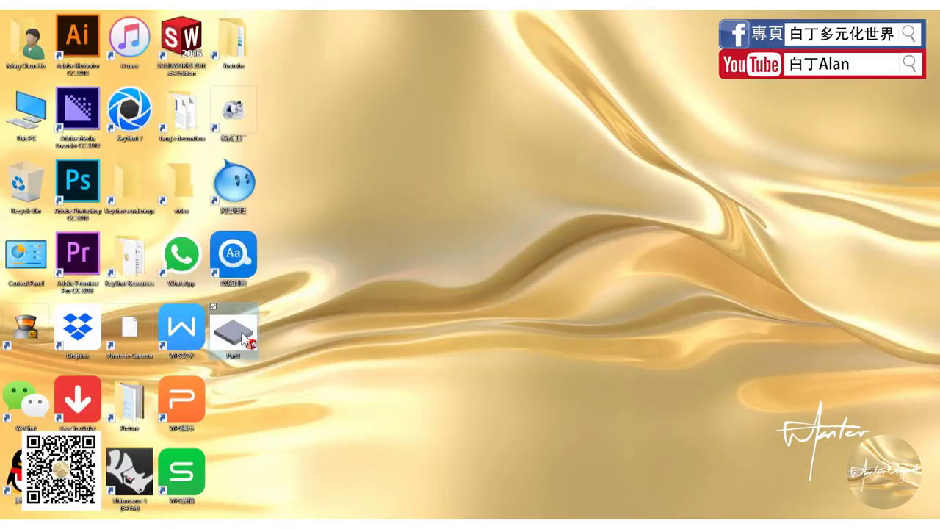
# - Move Part1 into the video folder, approving the retry and permission prompts, then open Assem1
pyautogui.moveTo(244, 340); pyautogui.dragTo(181, 180)
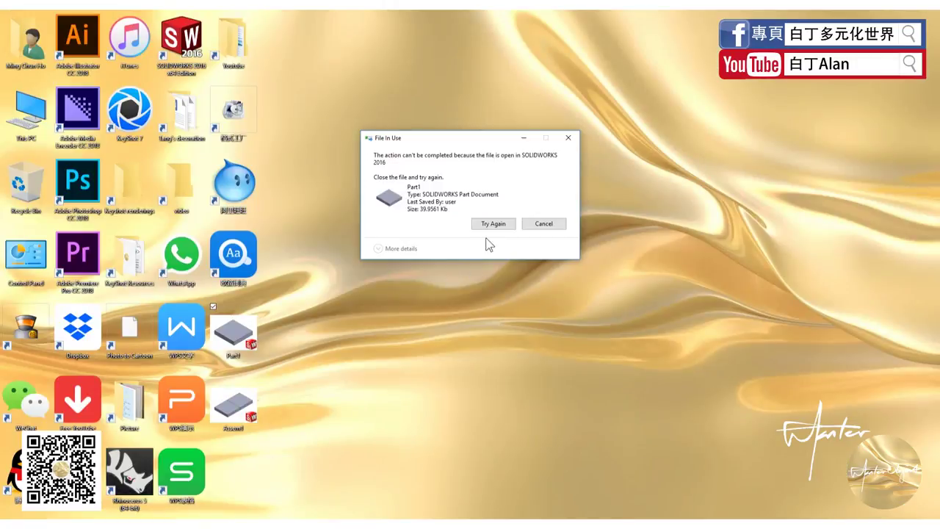
pyautogui.click(493, 223)
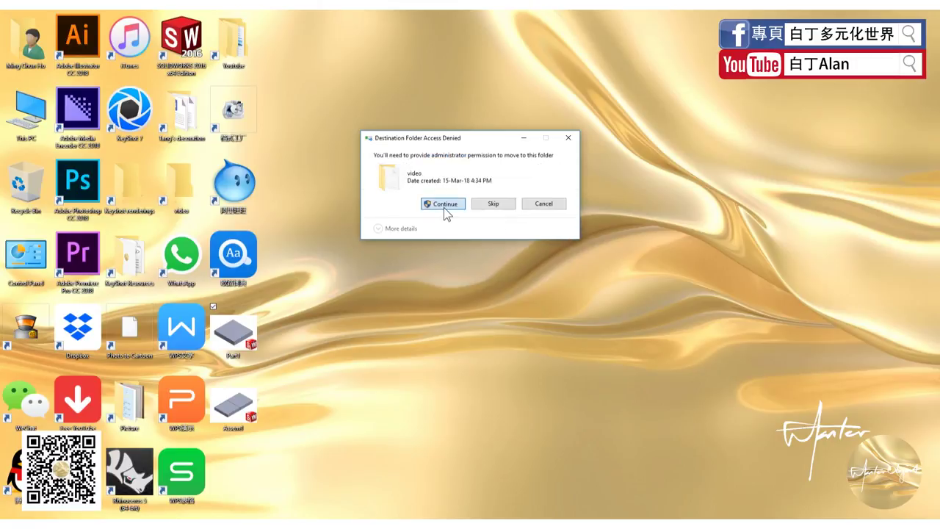
pyautogui.click(443, 204)
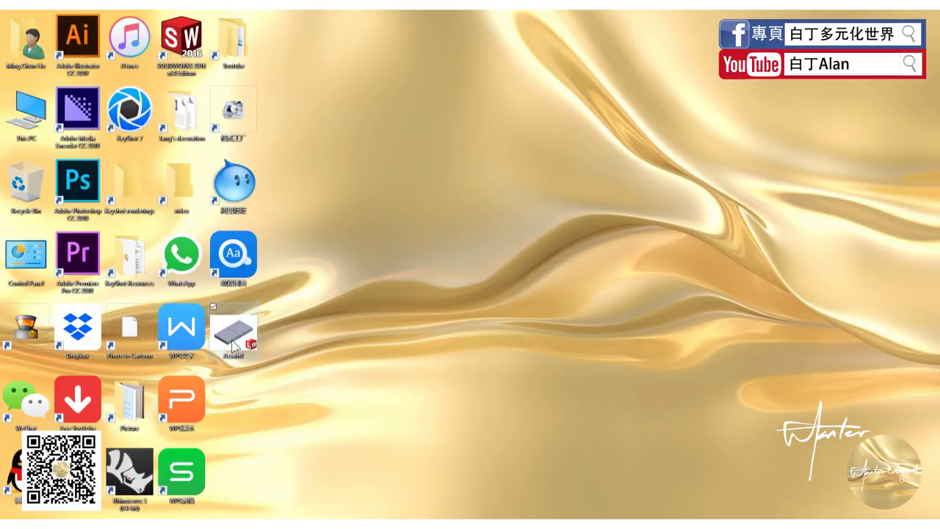
pyautogui.doubleClick(233, 344)
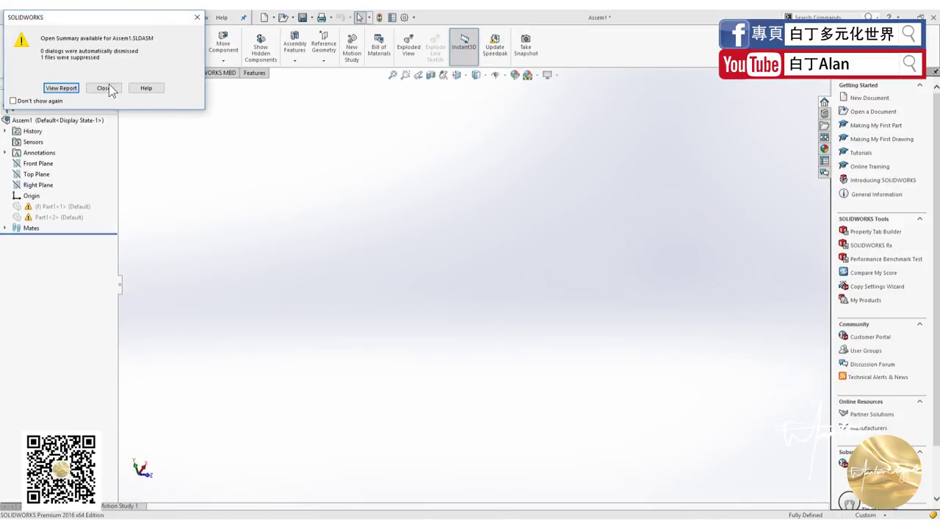
# - Close Assem1 without saving and drag Part1 from the video folder back onto the desktop
pyautogui.click(105, 87)
pyautogui.click(69, 214)
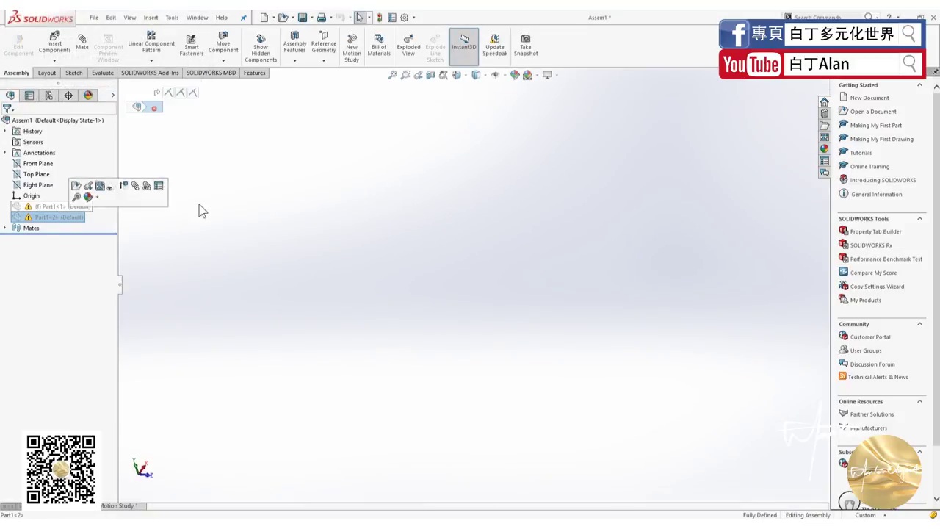
pyautogui.click(825, 81)
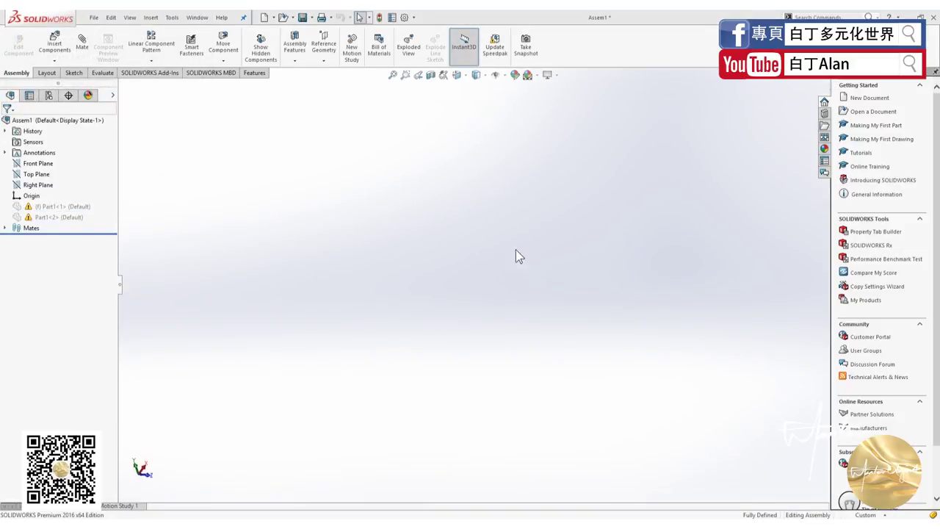
pyautogui.click(535, 307)
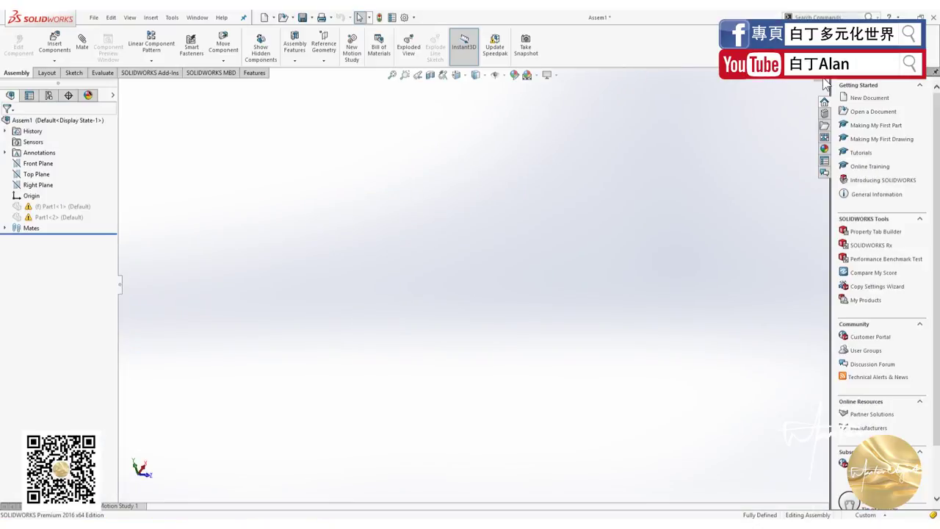
pyautogui.click(825, 80)
pyautogui.click(513, 294)
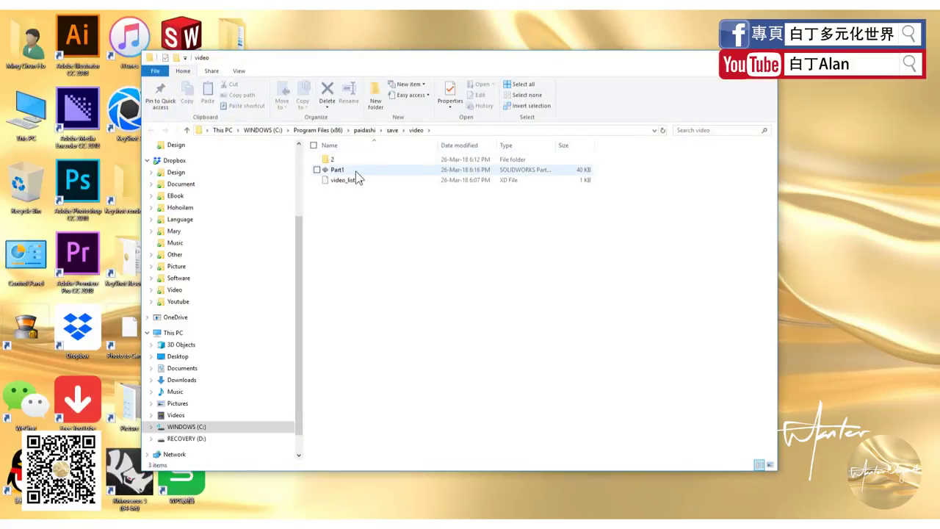
pyautogui.moveTo(339, 175); pyautogui.dragTo(304, 497)
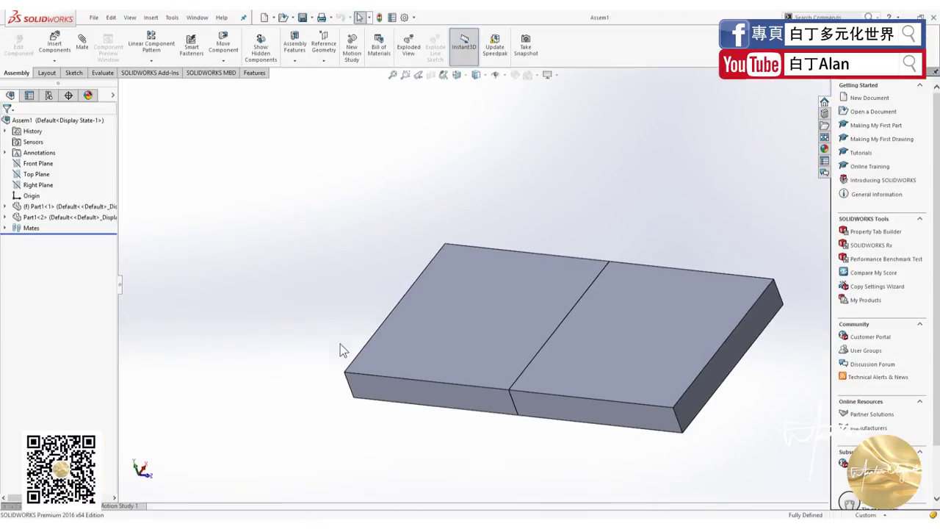
pyautogui.moveTo(340, 346)
pyautogui.mouseDown(button='middle')
pyautogui.moveTo(373, 317)
pyautogui.moveTo(626, 503)
pyautogui.mouseUp(button='middle')
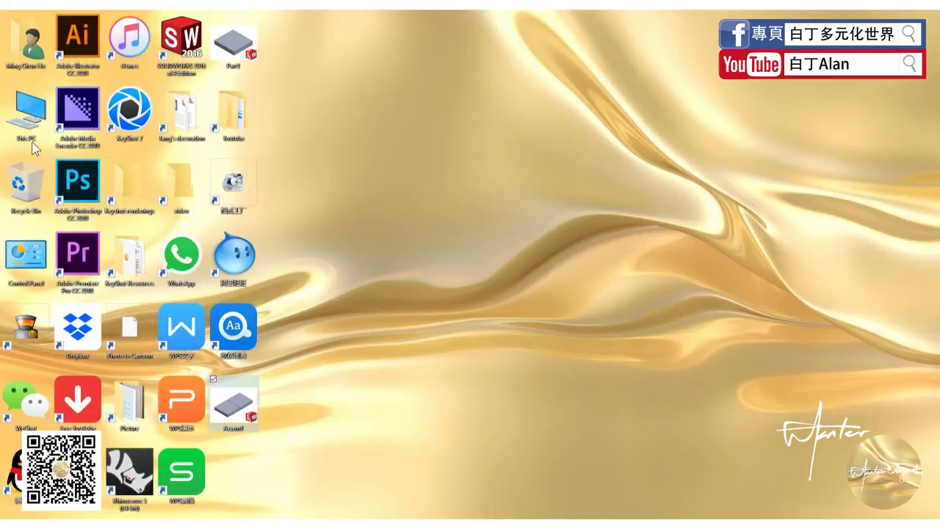
# - Open This PC in File Explorer and move its window to the left over the assembly
pyautogui.doubleClick(29, 112)
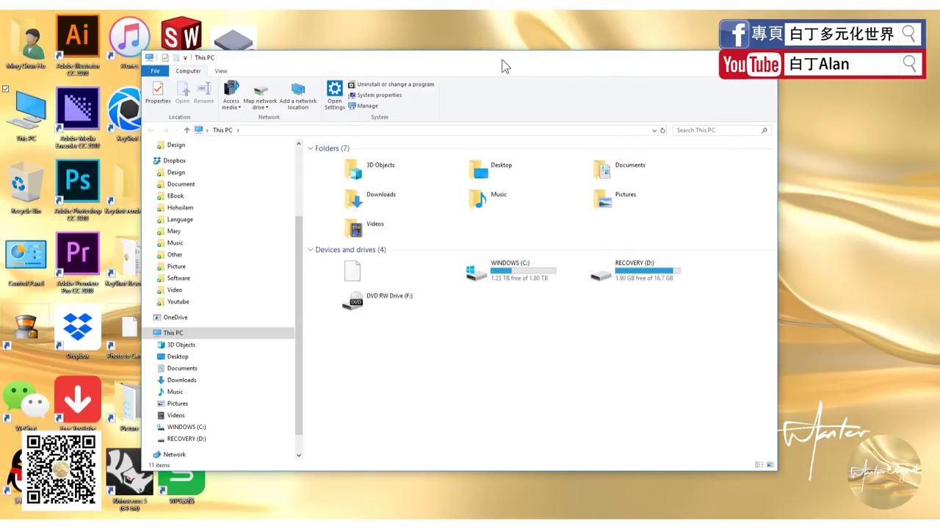
pyautogui.moveTo(503, 66); pyautogui.dragTo(294, 82)
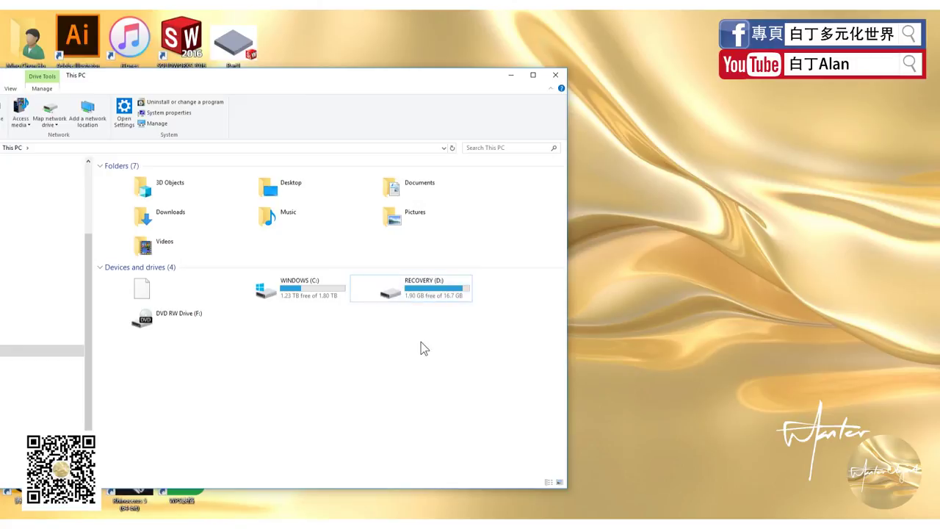
pyautogui.click(405, 294)
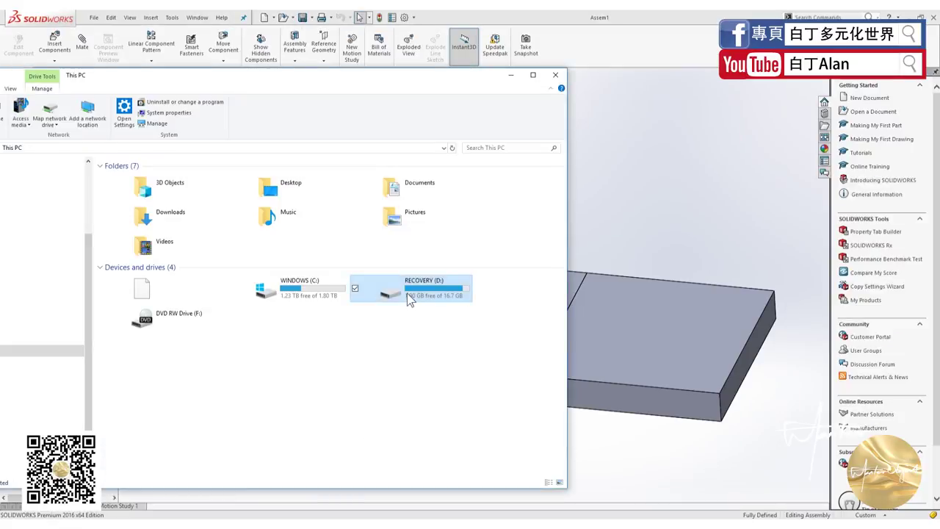
pyautogui.click(409, 332)
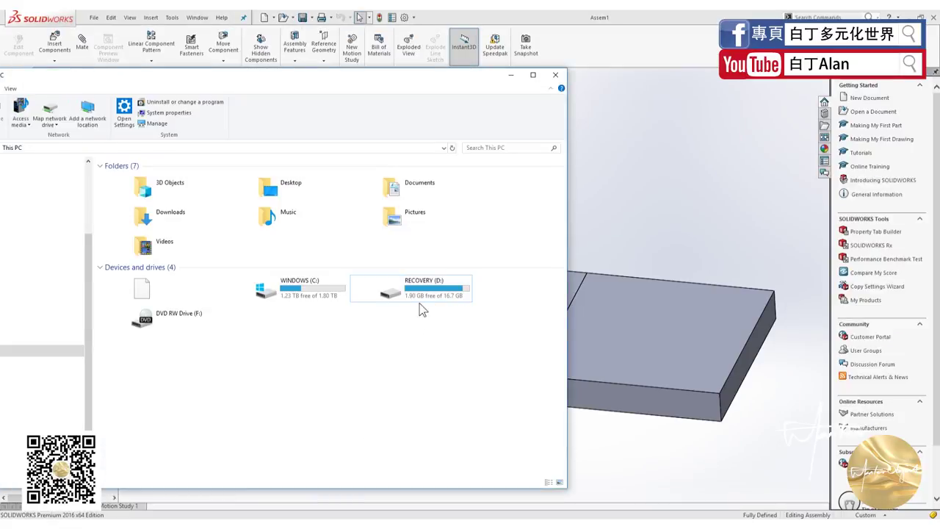
# - Minimize the This PC window to reveal the two-plate assembly
pyautogui.click(508, 76)
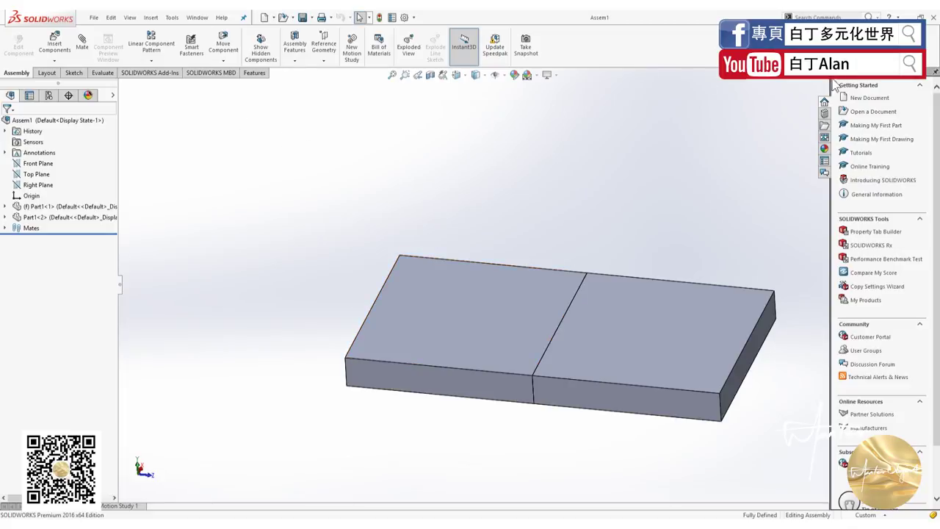
# - Close the assembly and create a new Part document, Part2
pyautogui.hotkey('ctrl', 'w')
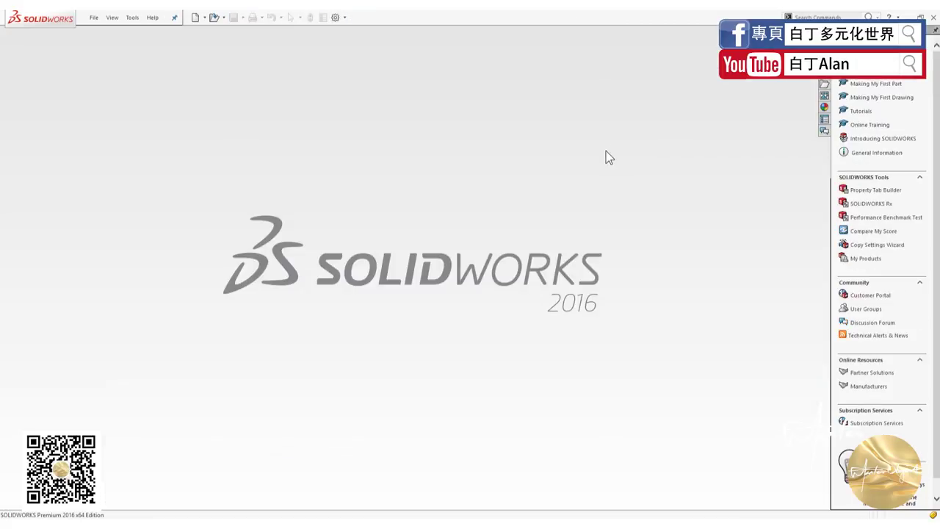
pyautogui.click(93, 17)
pyautogui.click(98, 32)
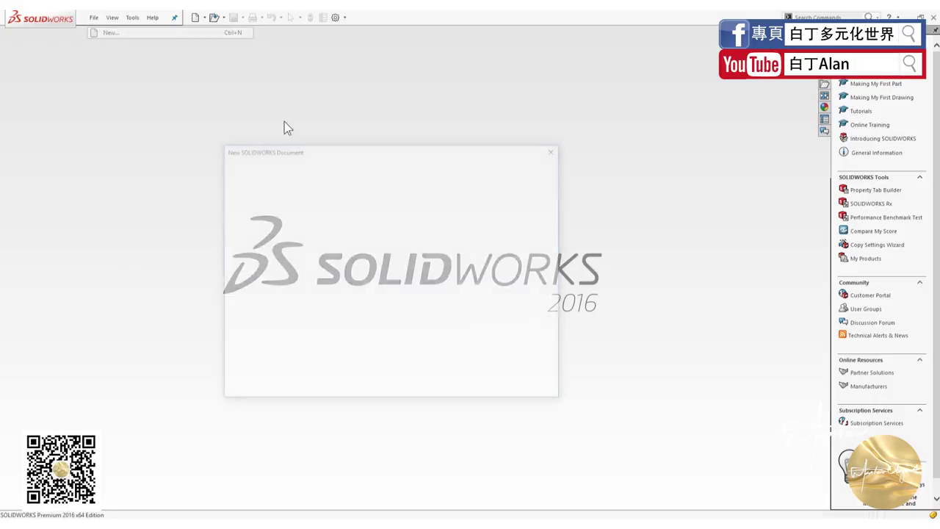
pyautogui.click(278, 240)
pyautogui.click(438, 380)
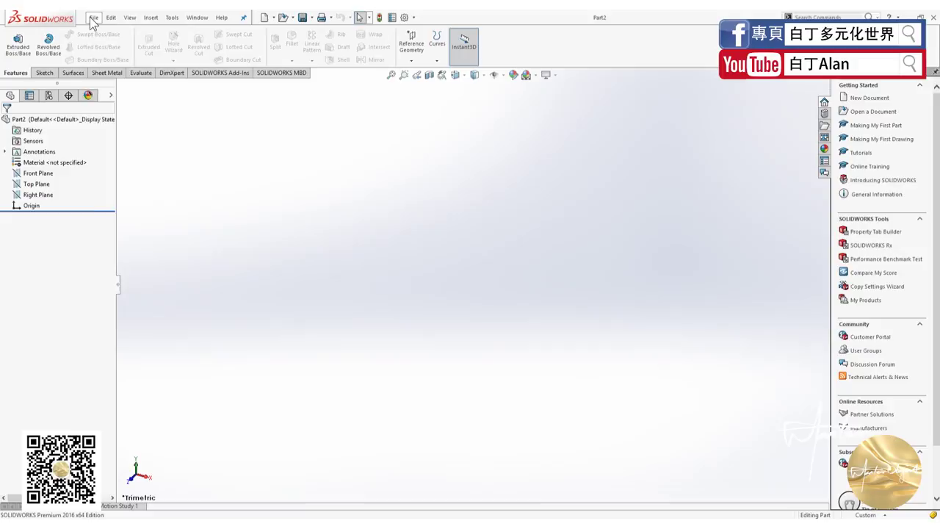
# - Look through the File, Edit and Insert menus, then dismiss them
pyautogui.click(94, 17)
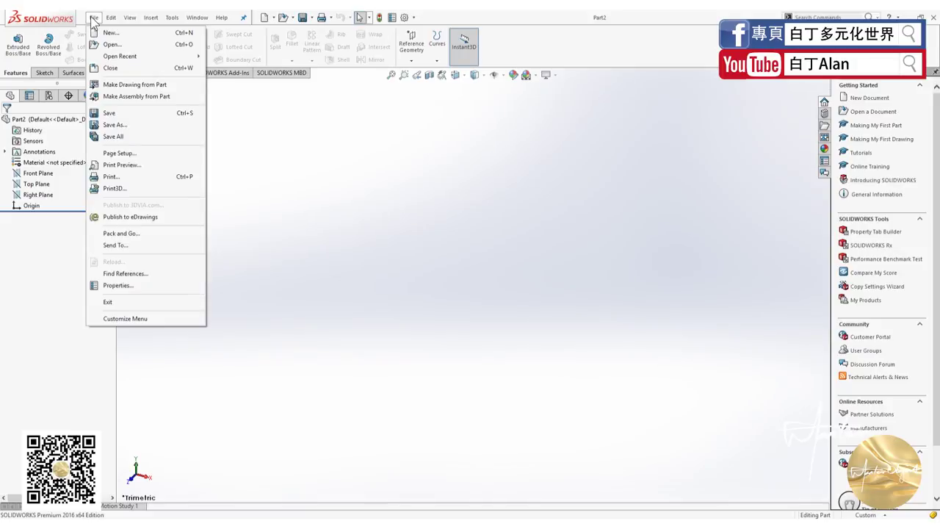
pyautogui.click(111, 17)
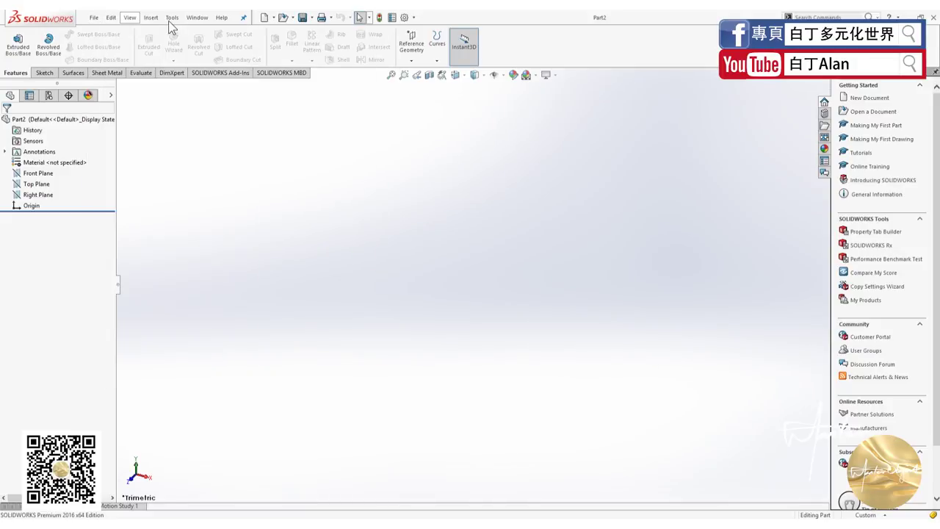
pyautogui.click(150, 17)
pyautogui.click(287, 133)
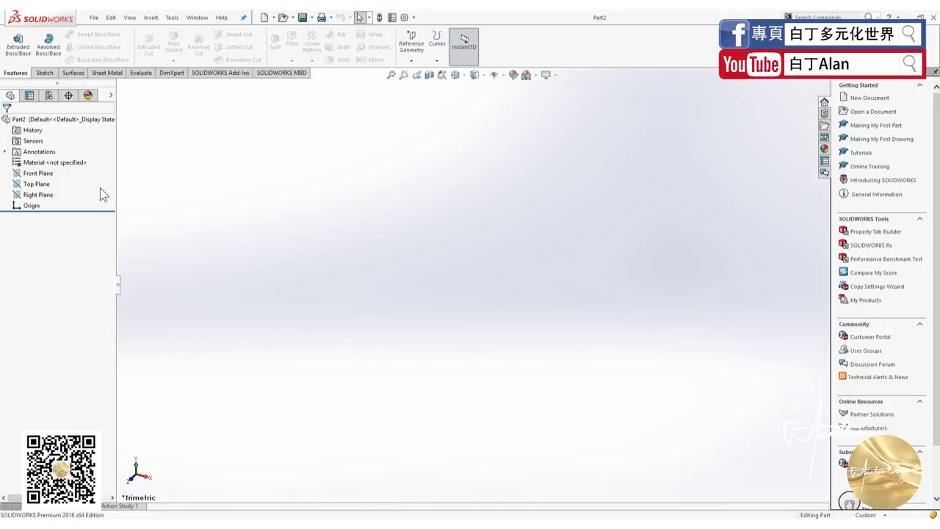
# - Select the Top and Right Planes in the FeatureManager tree to preview them
pyautogui.click(33, 194)
pyautogui.click(24, 185)
pyautogui.click(26, 173)
pyautogui.click(26, 183)
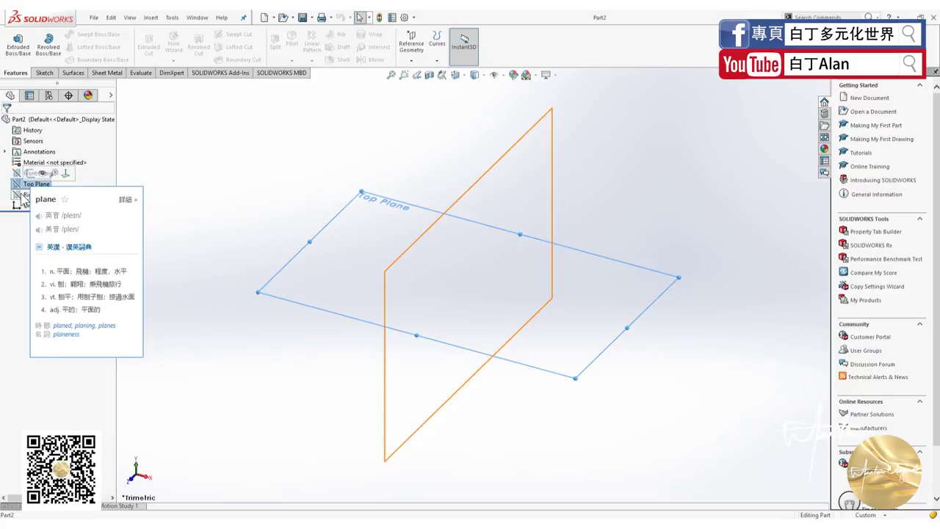
pyautogui.click(26, 195)
pyautogui.click(24, 184)
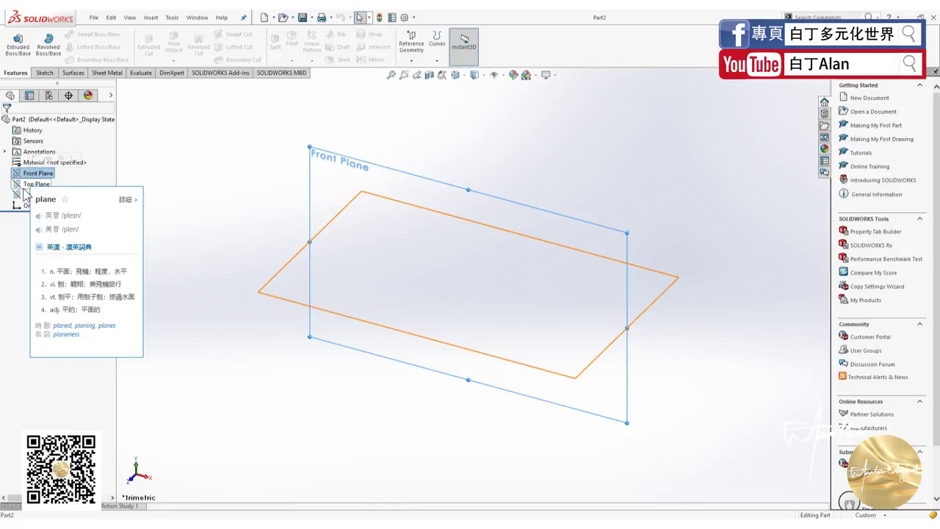
pyautogui.click(24, 195)
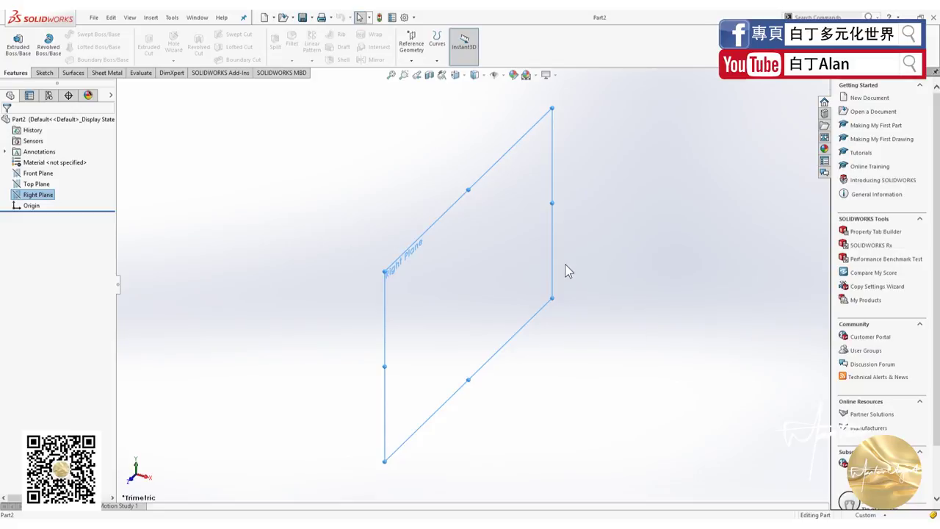
# - Clear the plane selection, then select the Top Plane in the FeatureManager tree
pyautogui.click(361, 224)
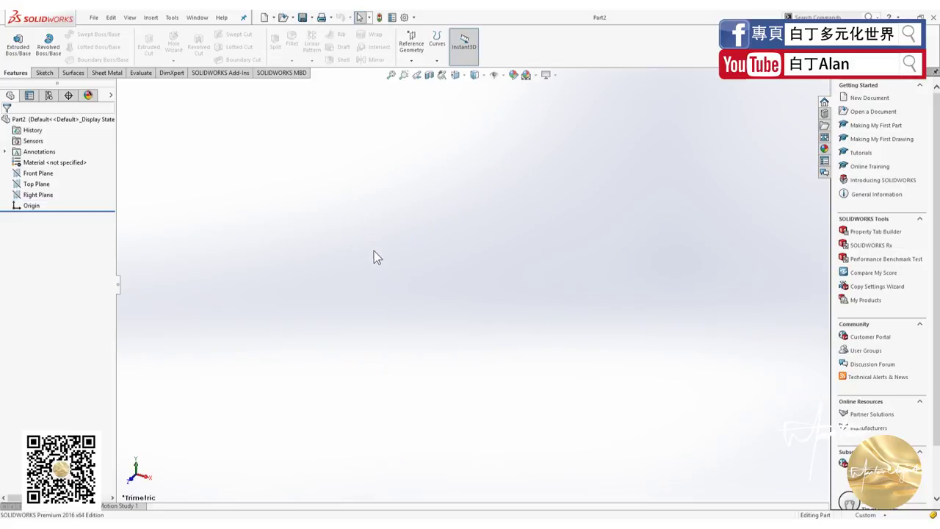
pyautogui.click(35, 183)
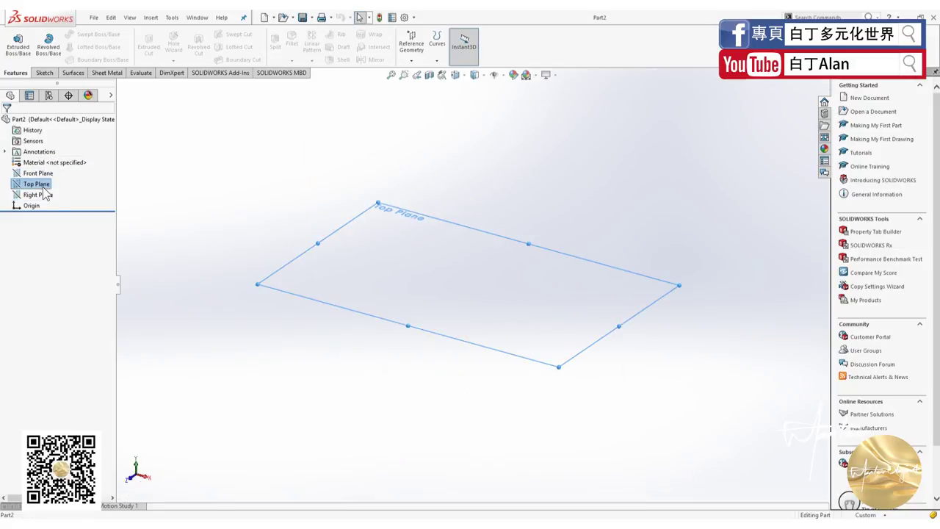
pyautogui.click(35, 195)
pyautogui.click(25, 190)
# - Show the Sketch, Features and Surfaces tools in turn, then clear the Top Plane selection
pyautogui.click(42, 74)
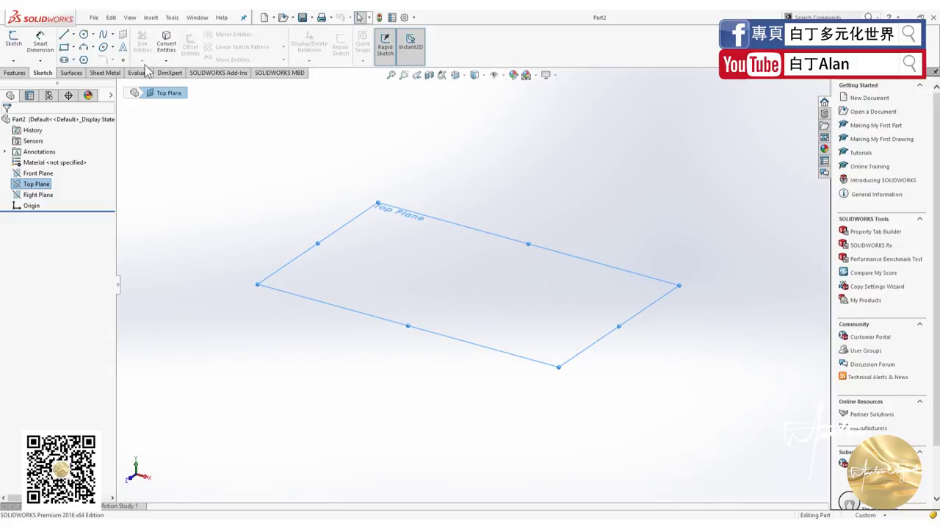
pyautogui.click(16, 74)
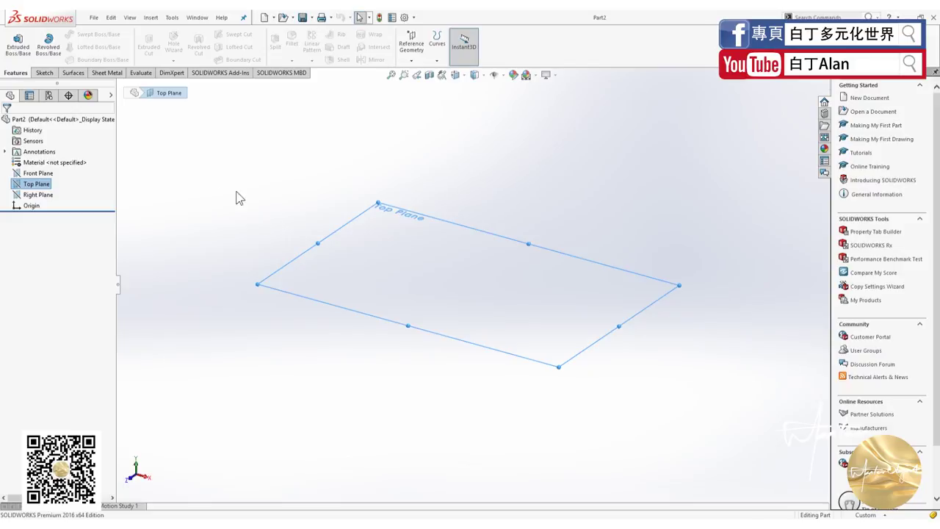
pyautogui.click(74, 72)
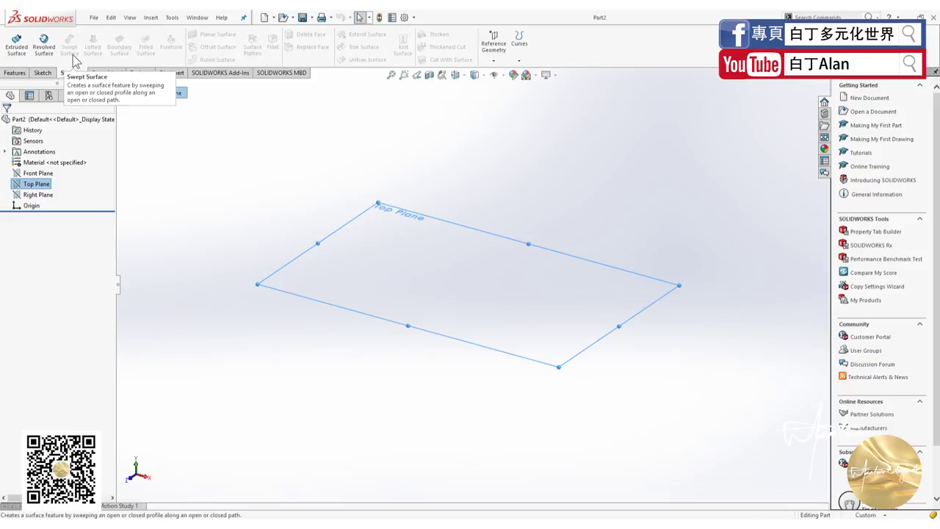
pyautogui.click(185, 153)
pyautogui.click(36, 74)
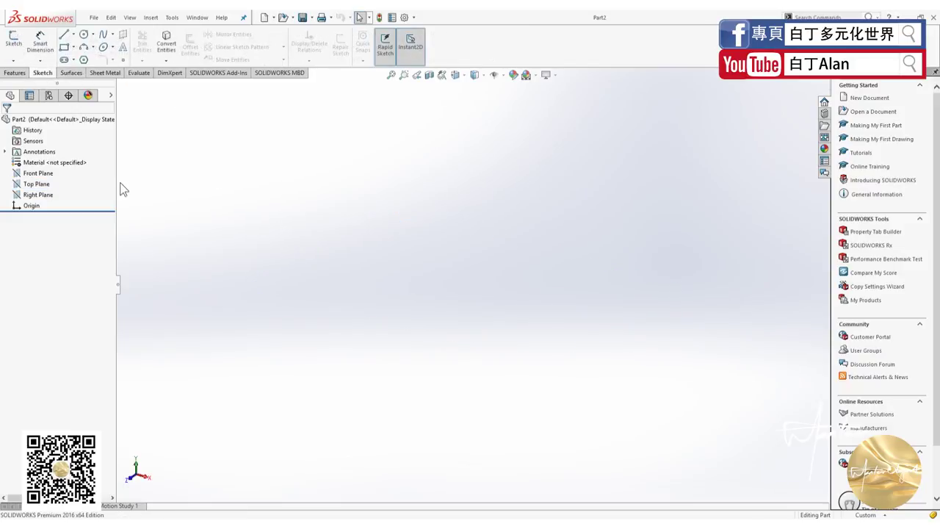